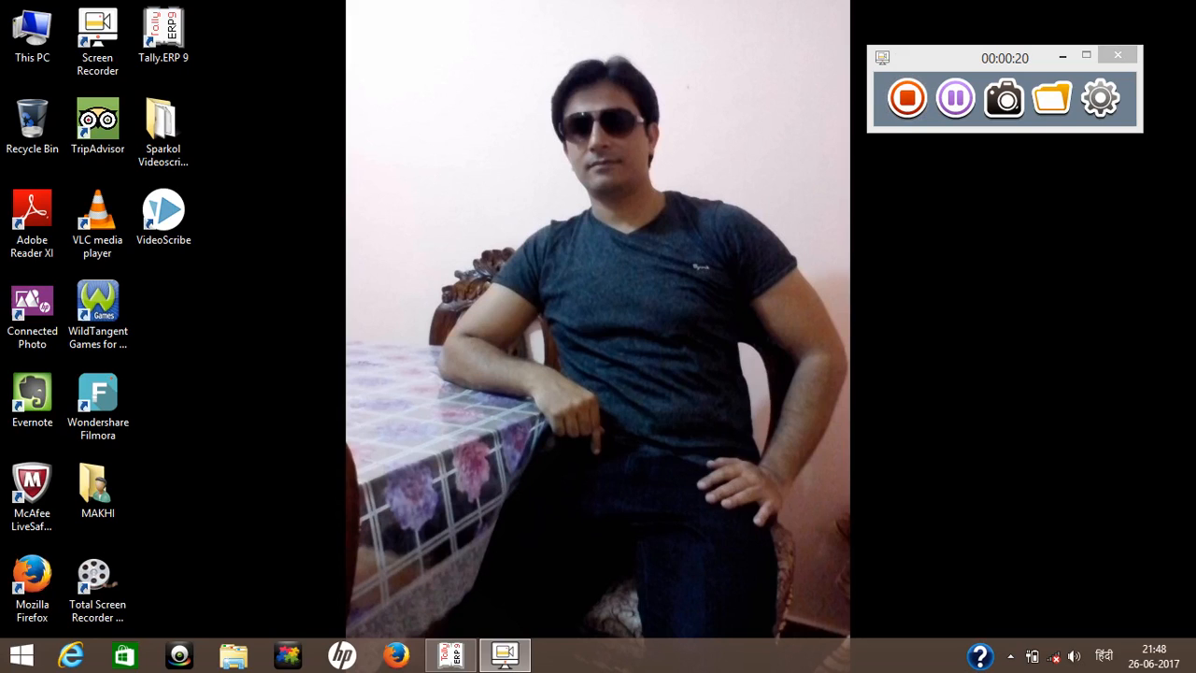
Switch to Tally.ERP 9, view the company alteration details of Jay Sanitation, and return to the Gateway of Tally.
click(451, 655)
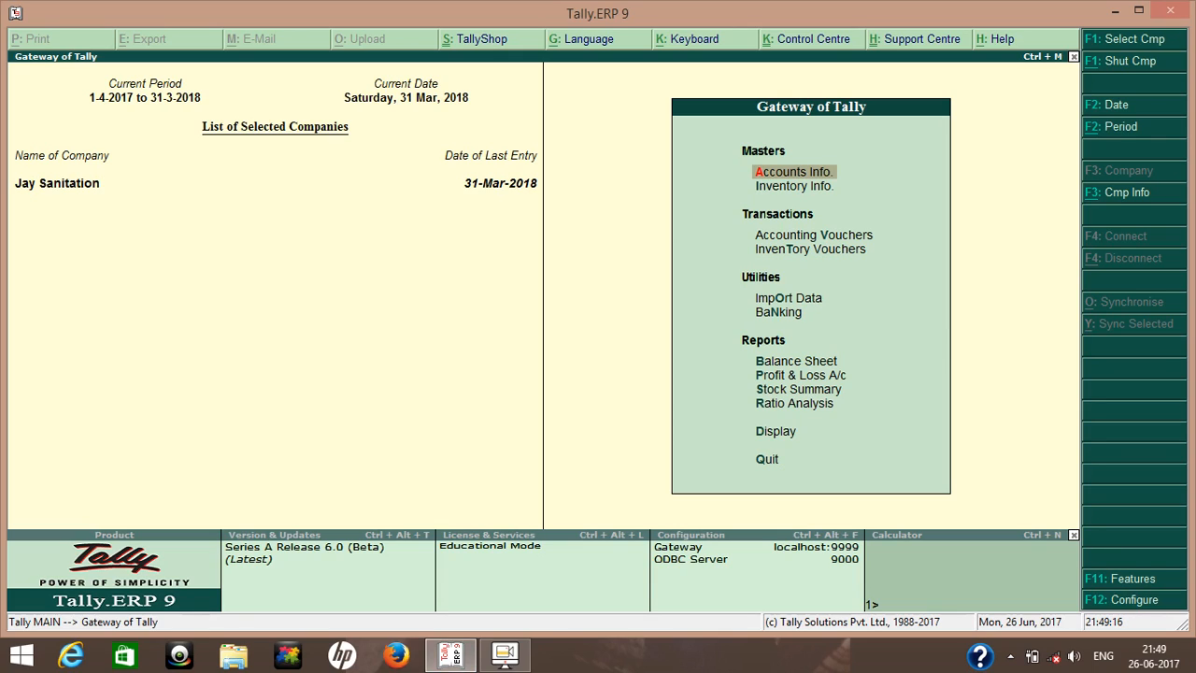
key(alt+F3)
key(Down)
key(Down)
key(Down)
key(Down)
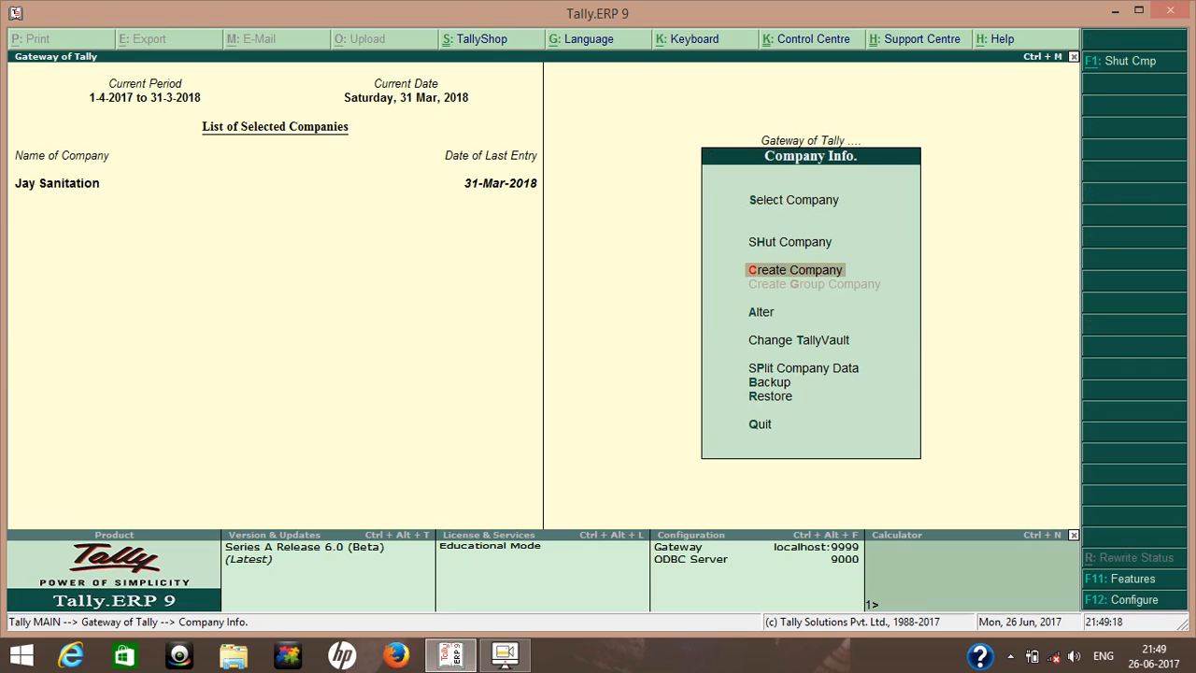
key(Up)
key(Return)
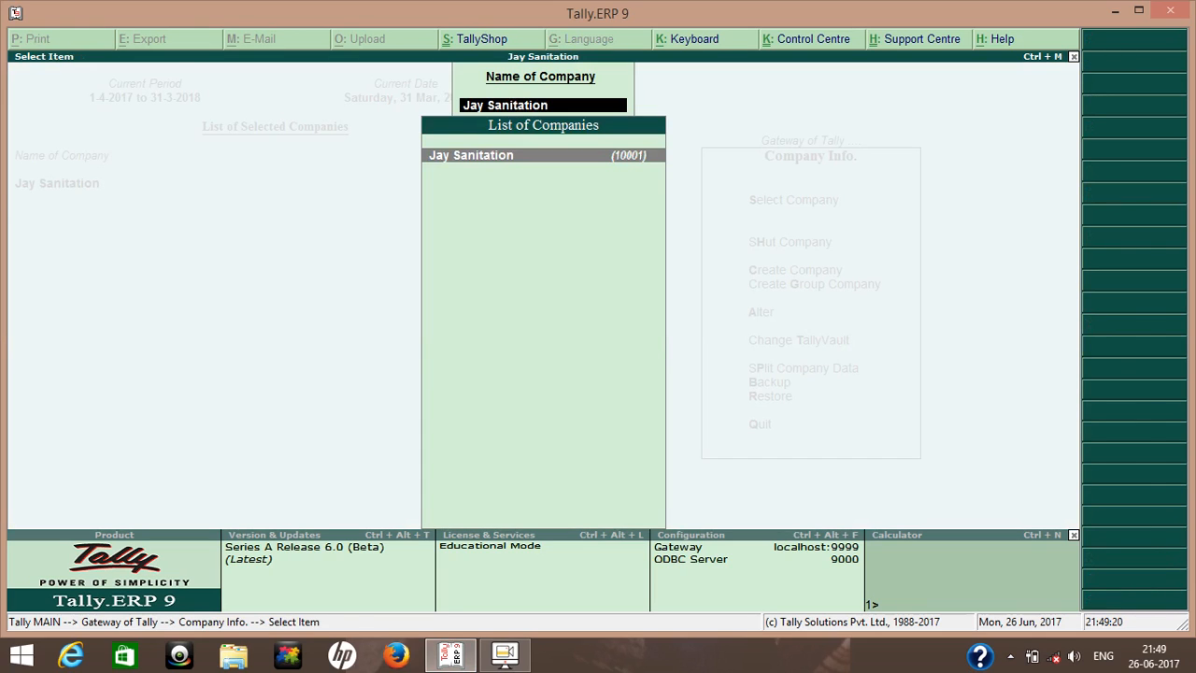
key(Return)
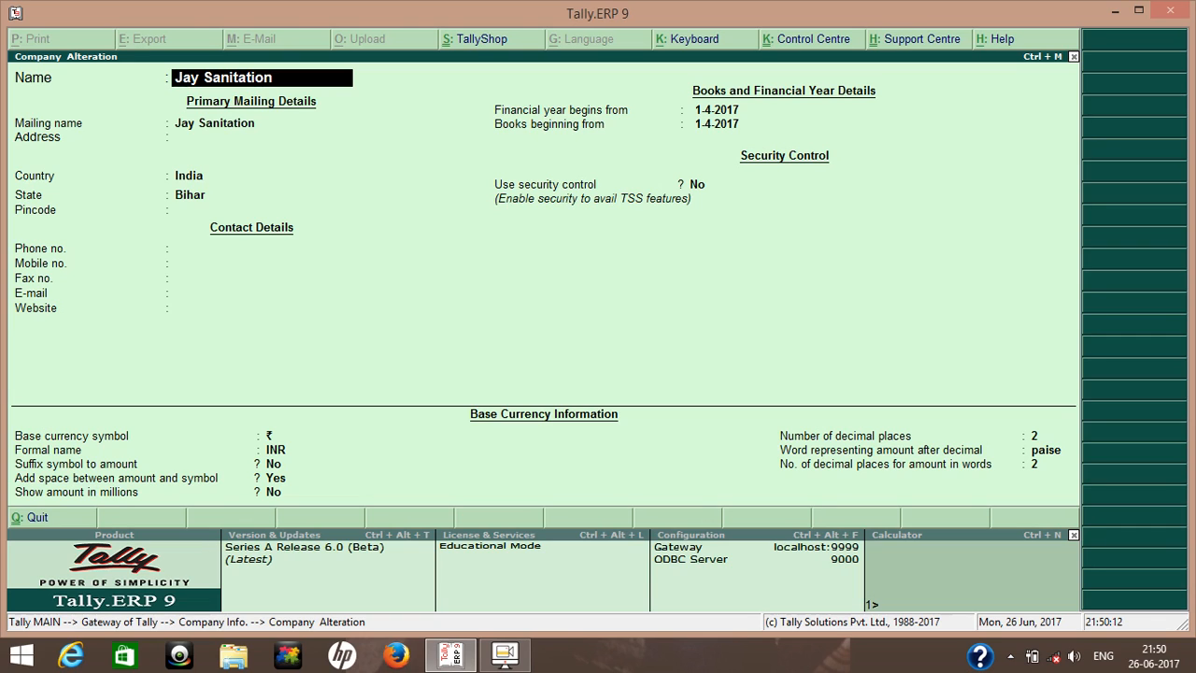
key(Escape)
key(Escape)
key(Return)
key(Escape)
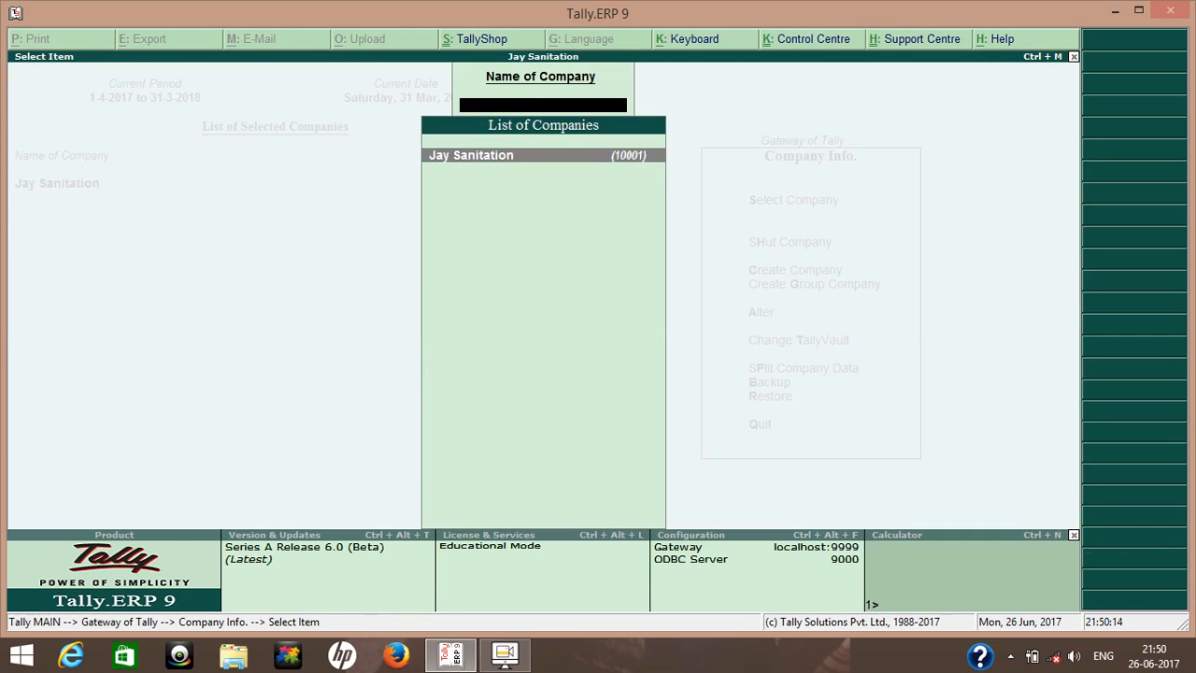
key(Escape)
key(Escape)
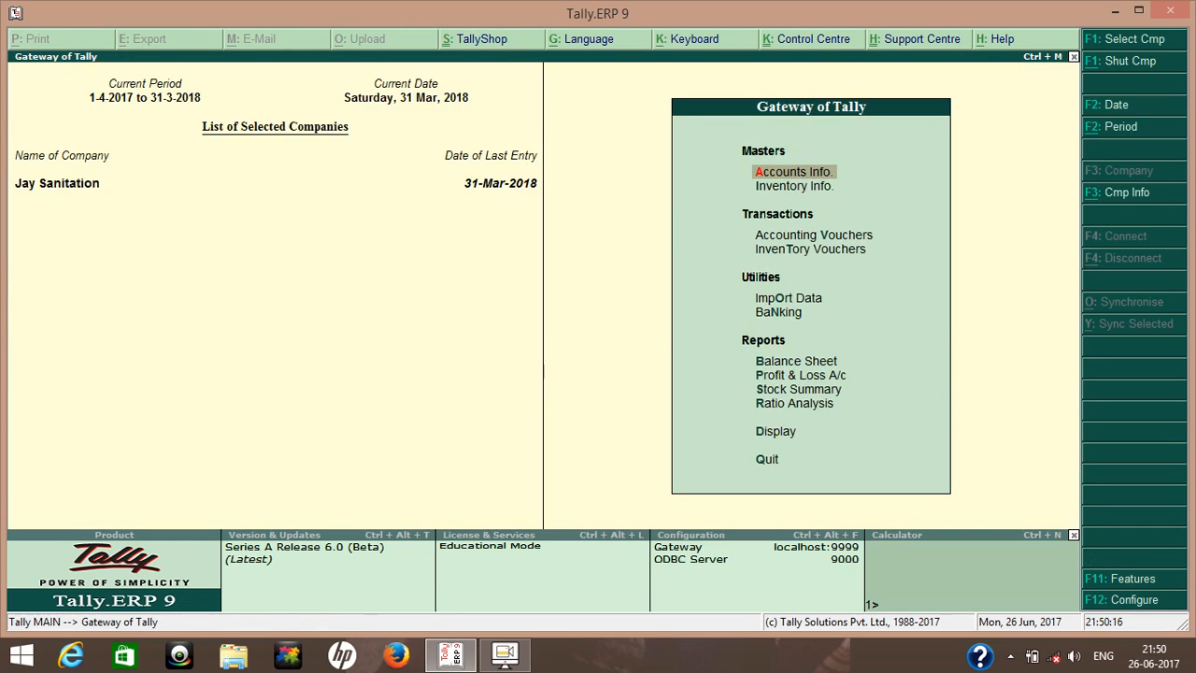
Open the company's Statutory & Taxation features and set the Set/alter GST details option to Yes.
key(F11)
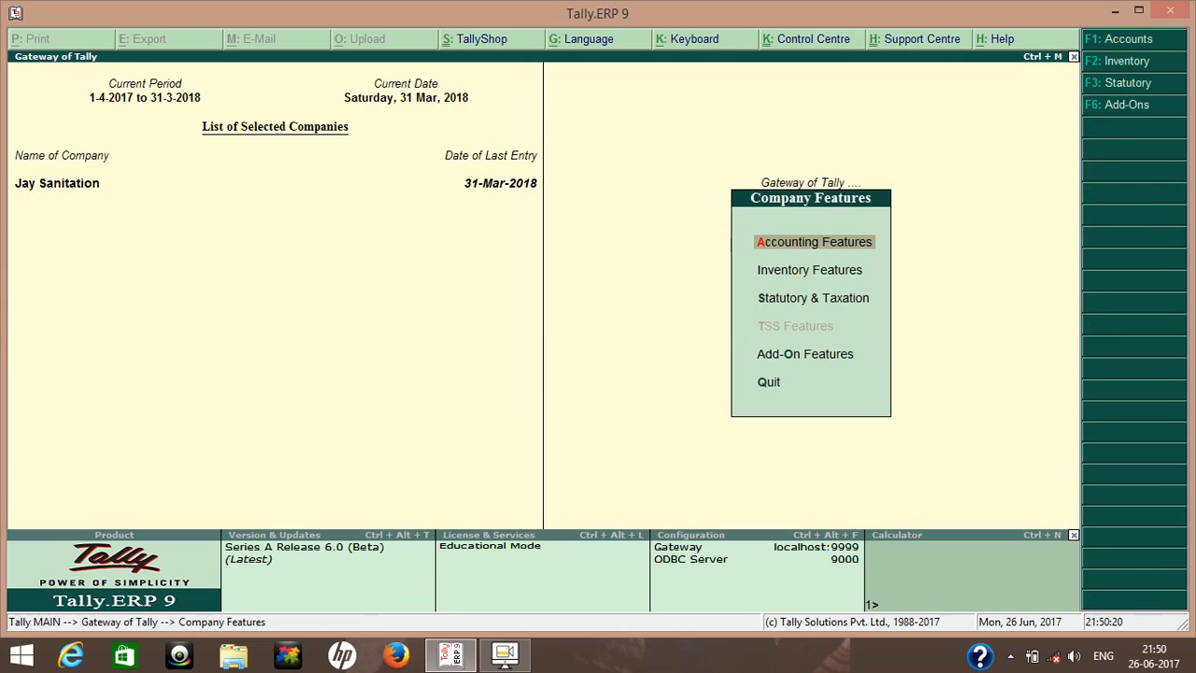
key(Down)
key(Down)
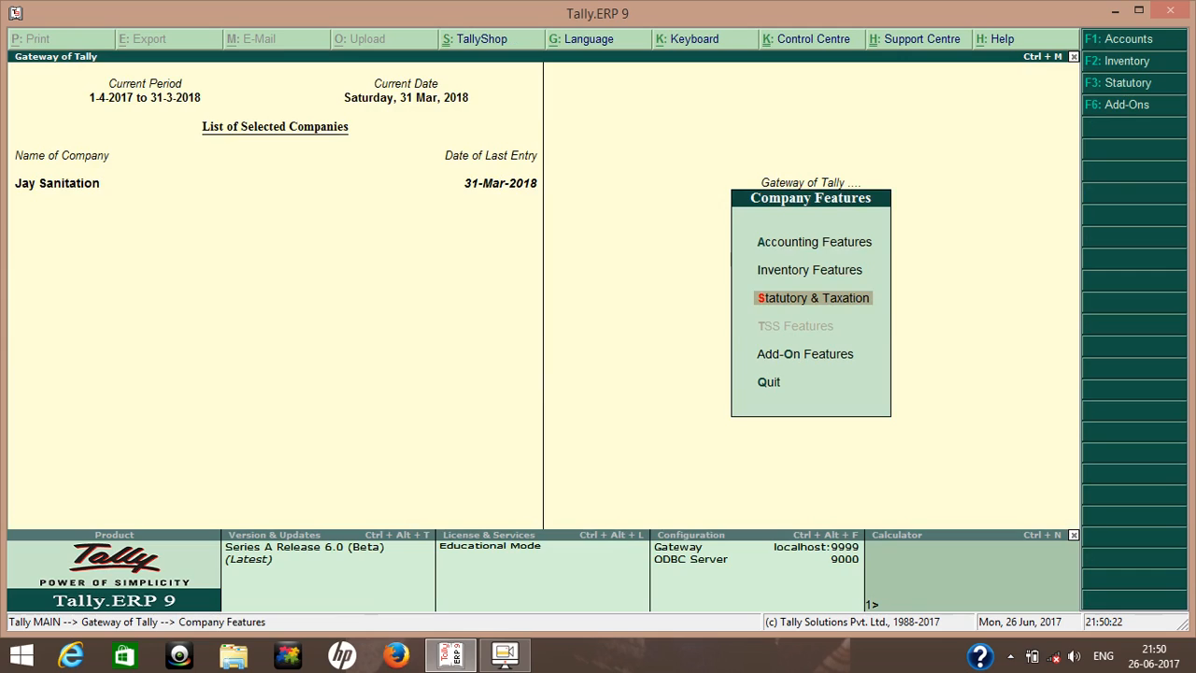
key(Return)
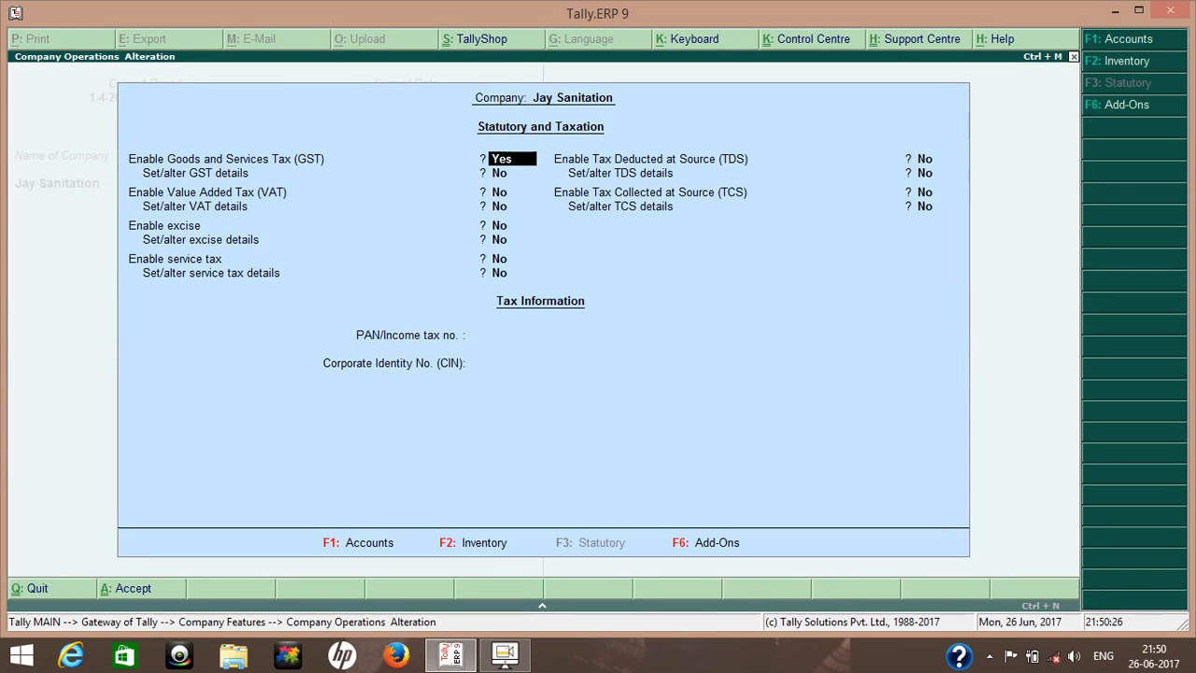
key(Return)
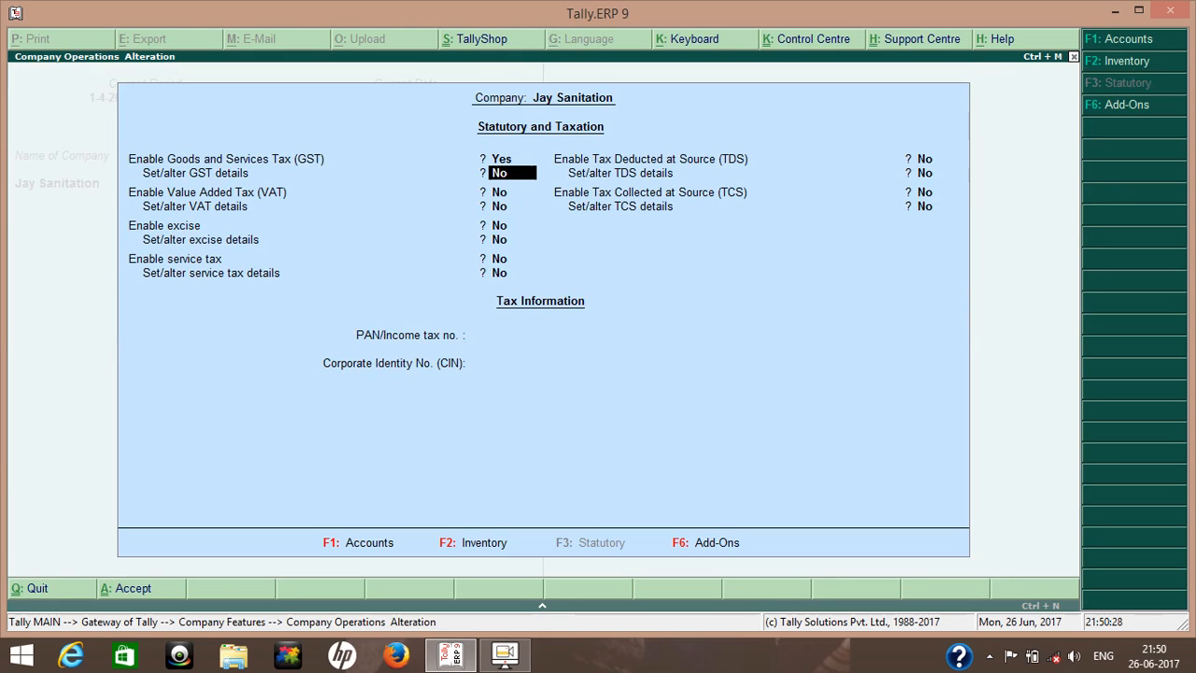
text(y)
key(Return)
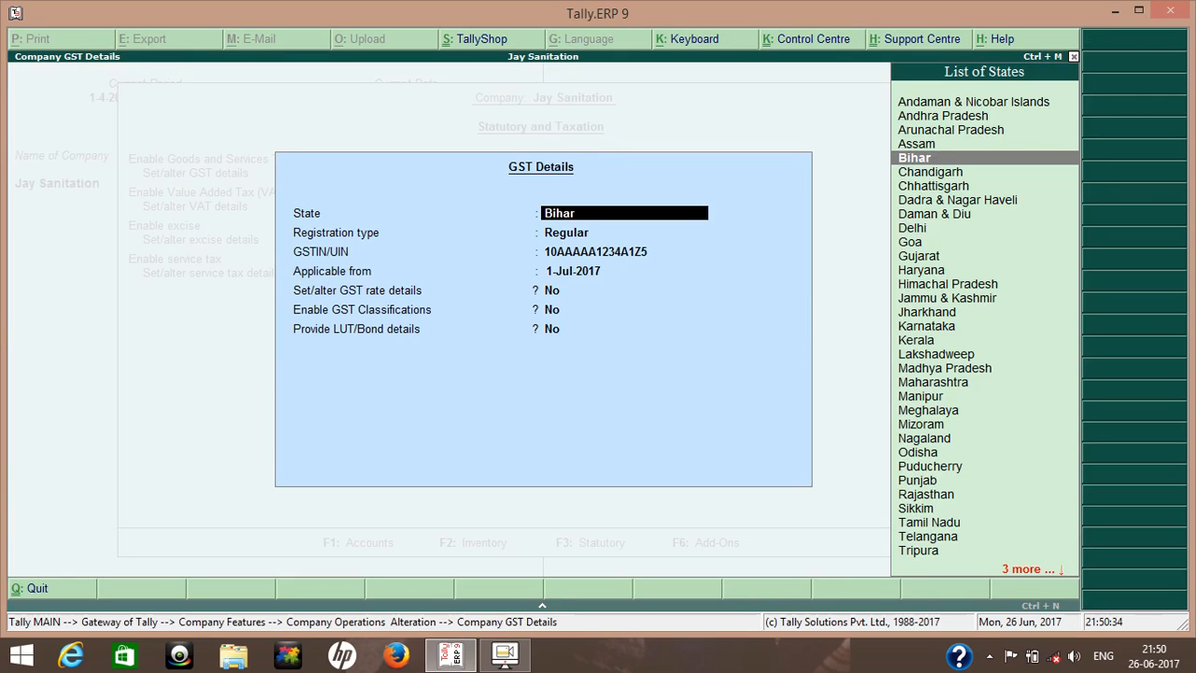
Review the state and registration type in the company's GST details, stopping at the GSTIN/UIN field.
key(Return)
key(BackSpace)
key(Return)
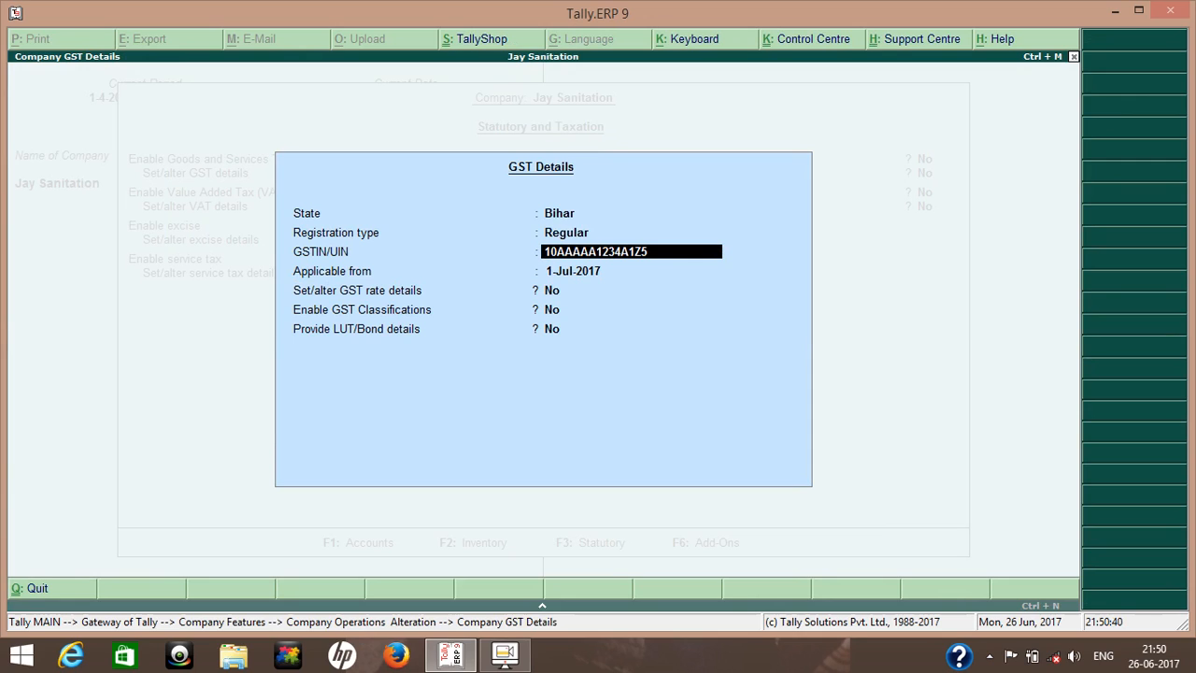
key(Up)
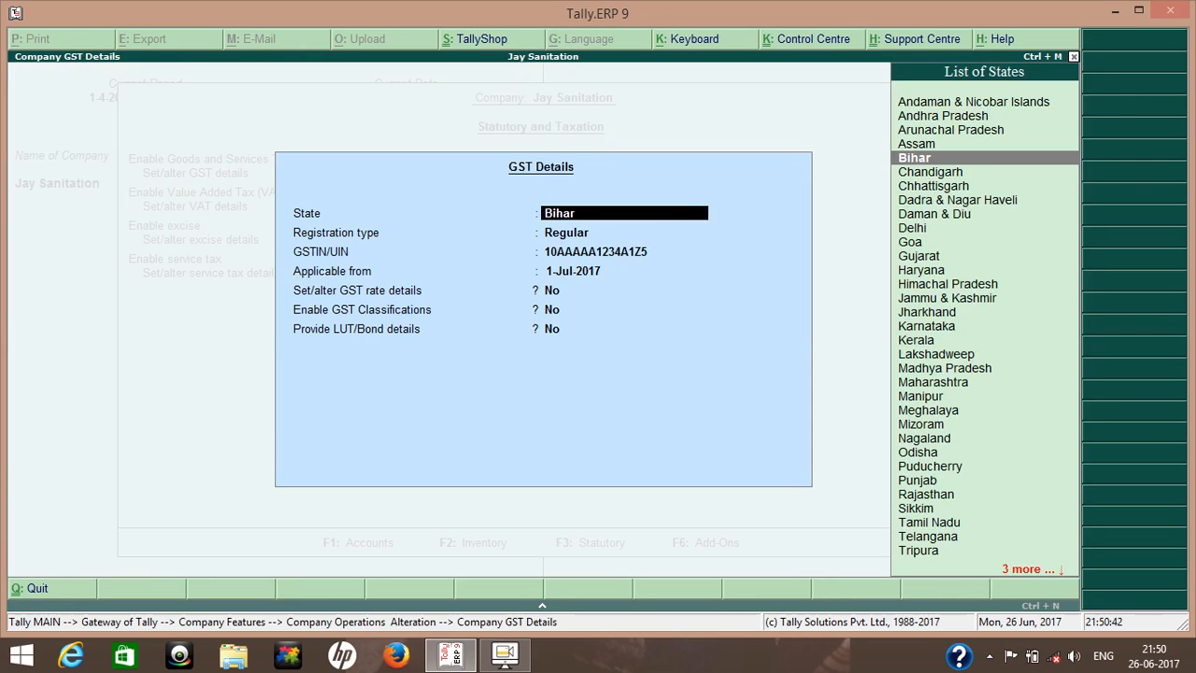
key(Return)
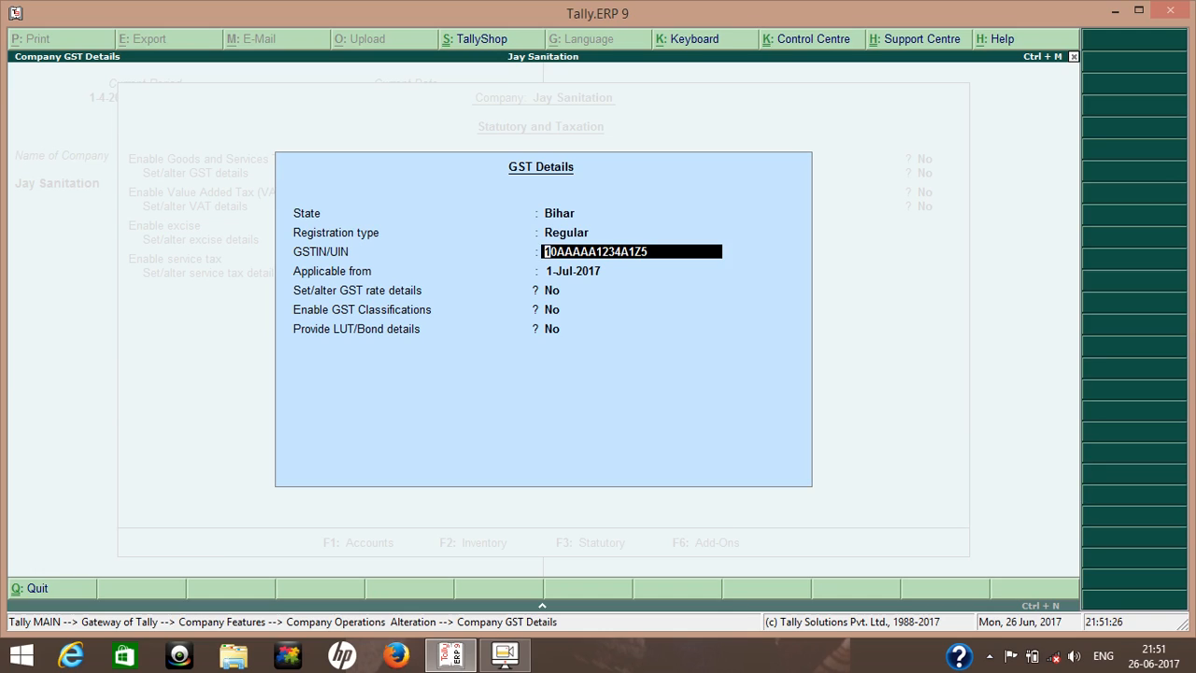
Go through the characters of the company's GSTIN/UIN and re-enter its final checksum digit.
key(Return)
key(Up)
key(Right)
key(Right)
key(Right)
key(Right)
key(Right)
key(Right)
key(Right)
key(Right)
key(Right)
key(Right)
key(Right)
key(Right)
key(Right)
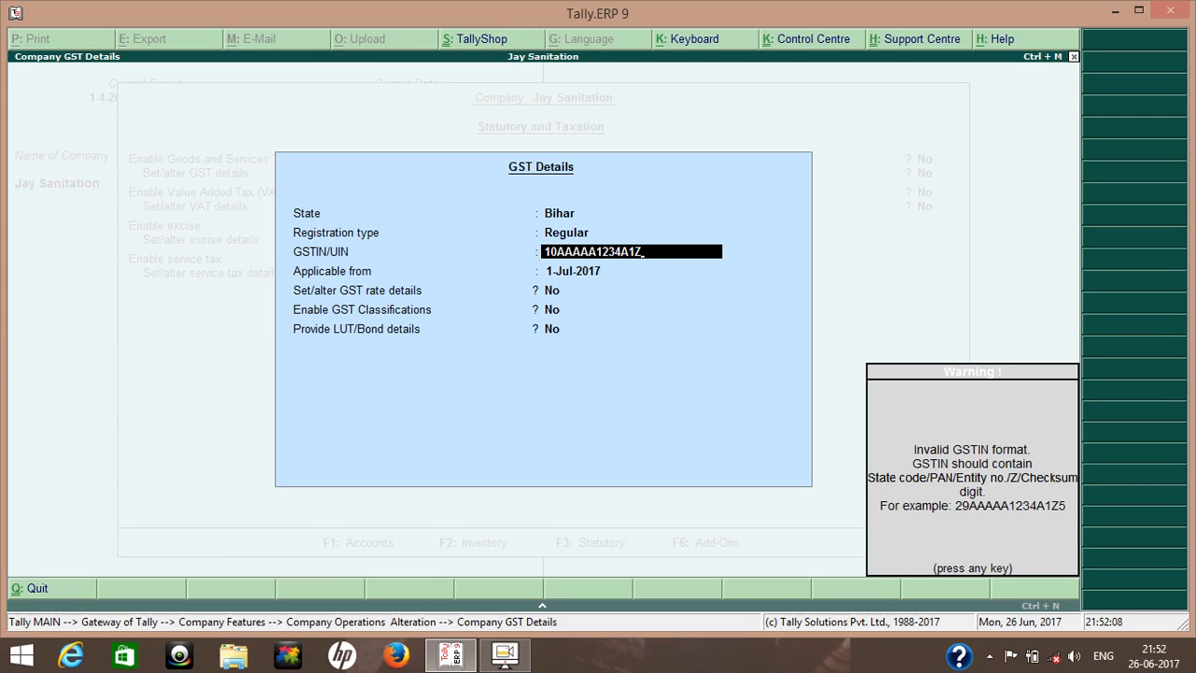
key(Return)
key(Up)
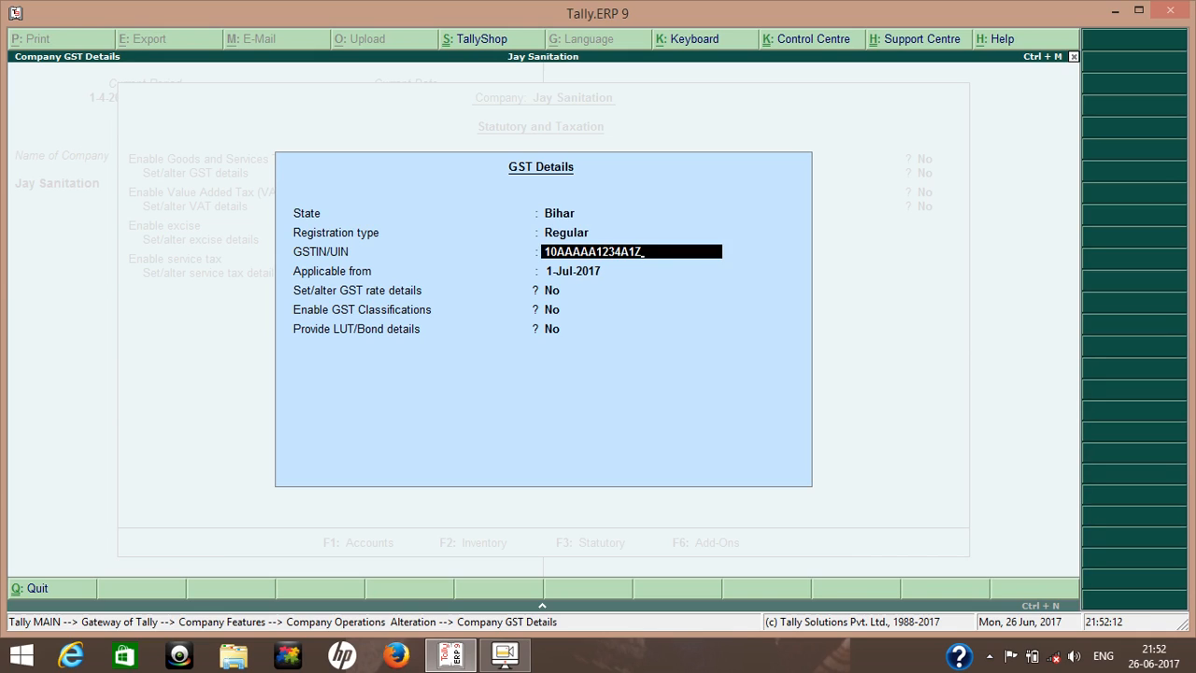
text(5)
key(Return)
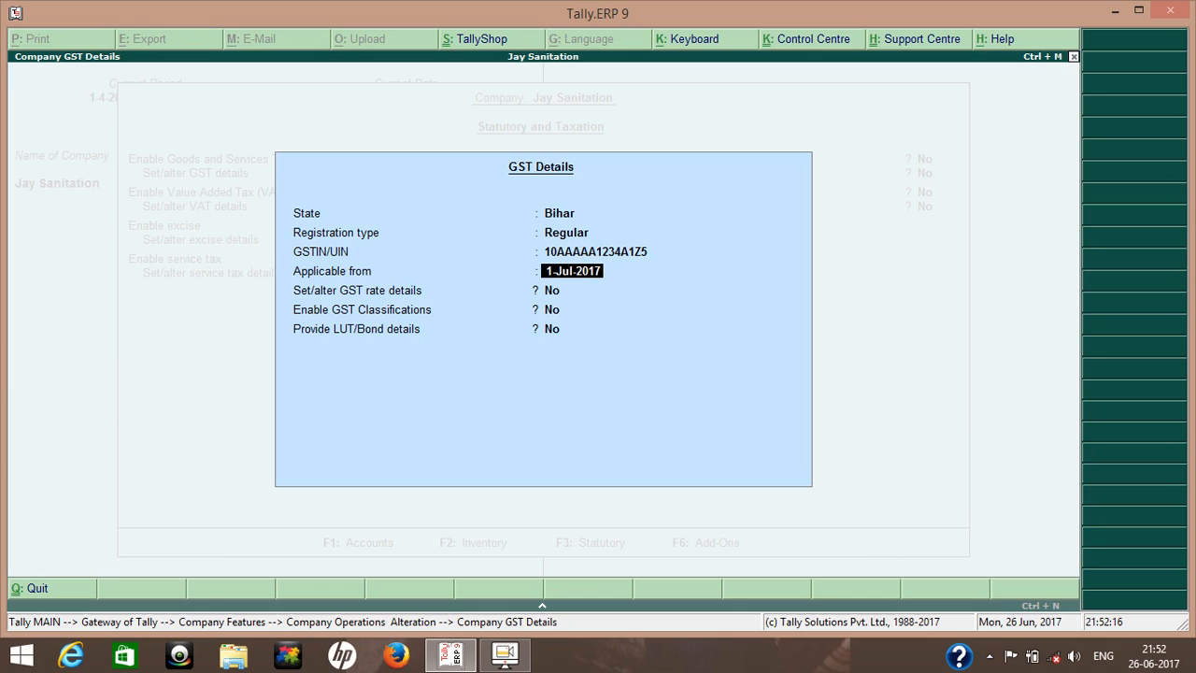
Accept the GST details applicable from 1-Jul-2017, keeping rate details, classifications and LUT/Bond details at No.
key(Return)
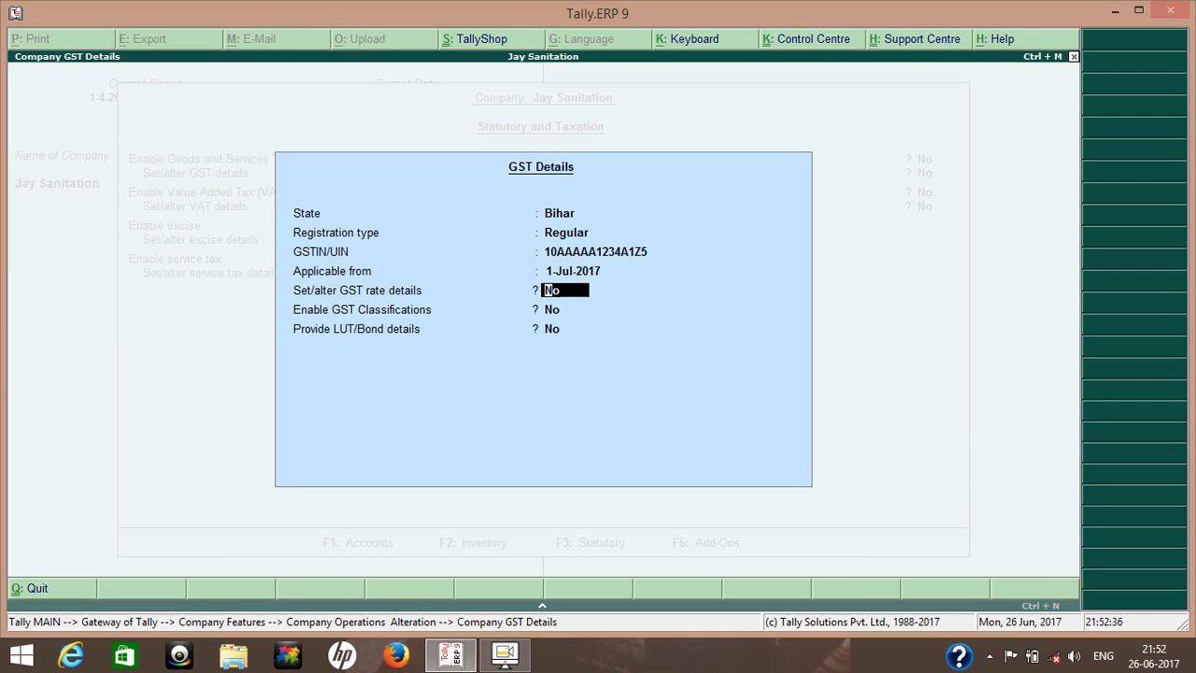
key(Return)
key(Return)
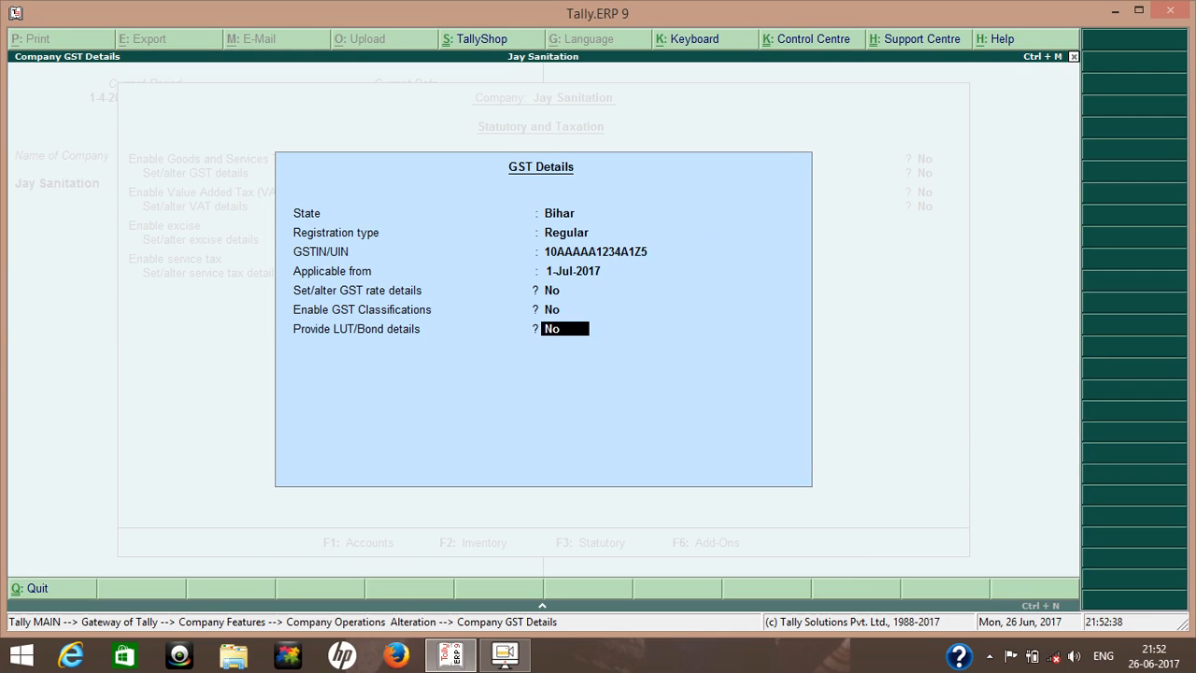
key(Return)
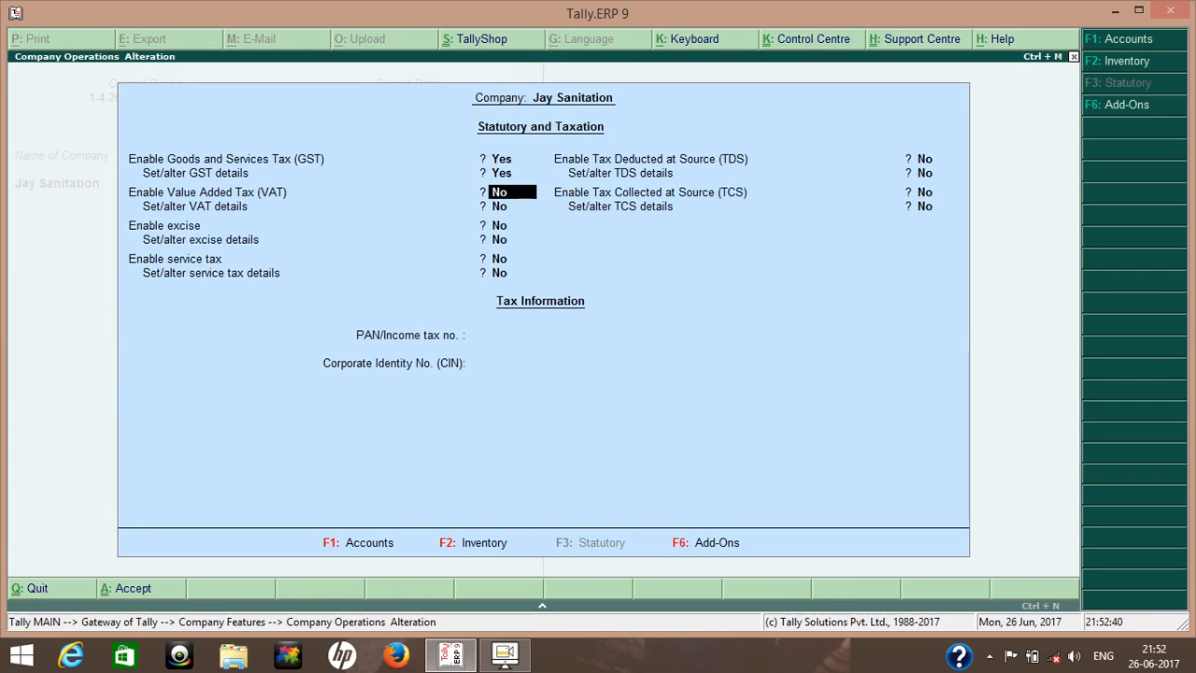
Keep the remaining Statutory and Taxation options as they are, save the settings, and return to the Gateway of Tally.
key(Return)
key(Return)
key(Return)
key(Return)
key(Return)
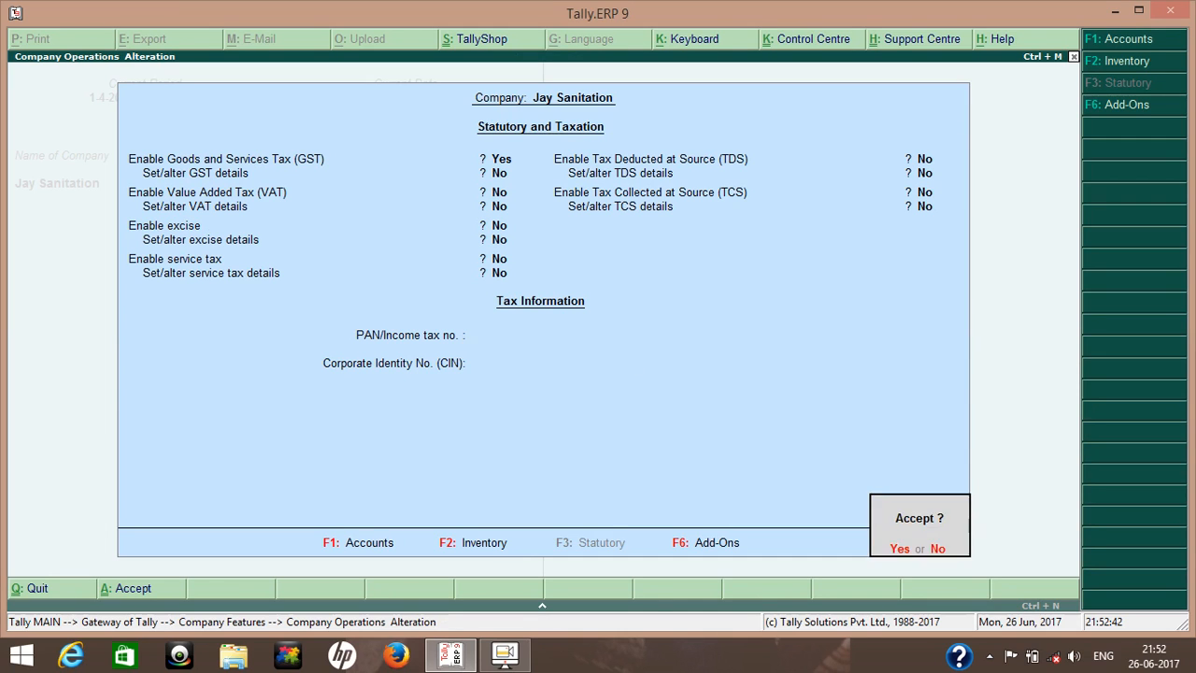
key(Return)
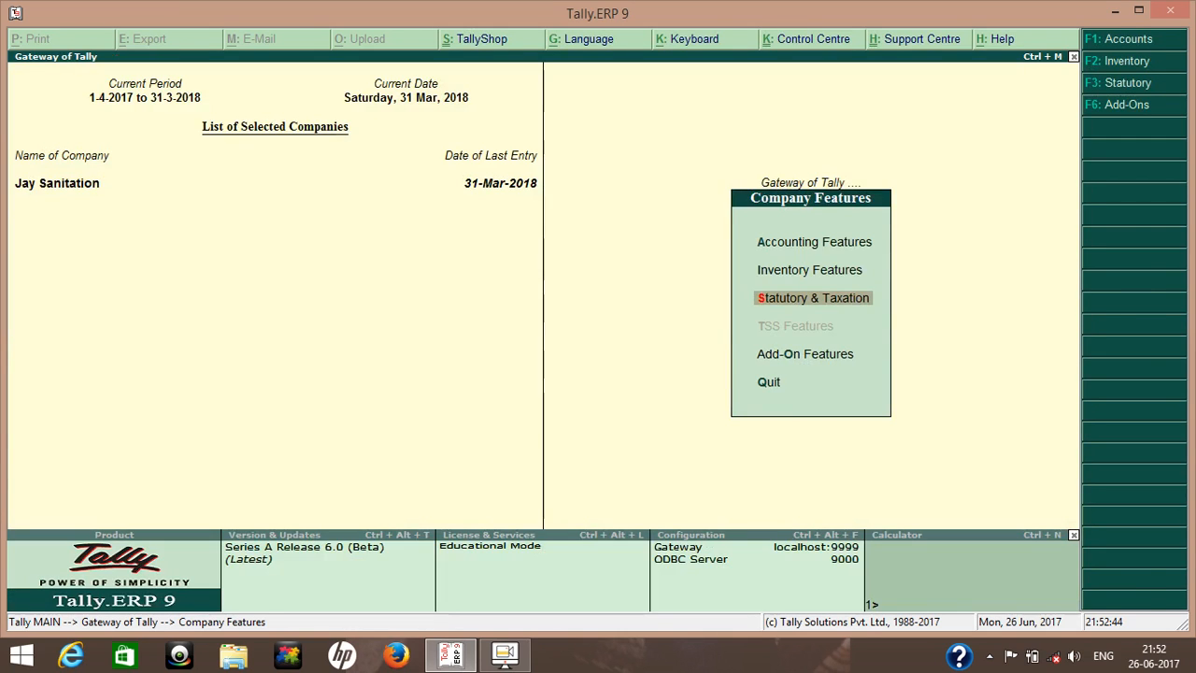
key(Escape)
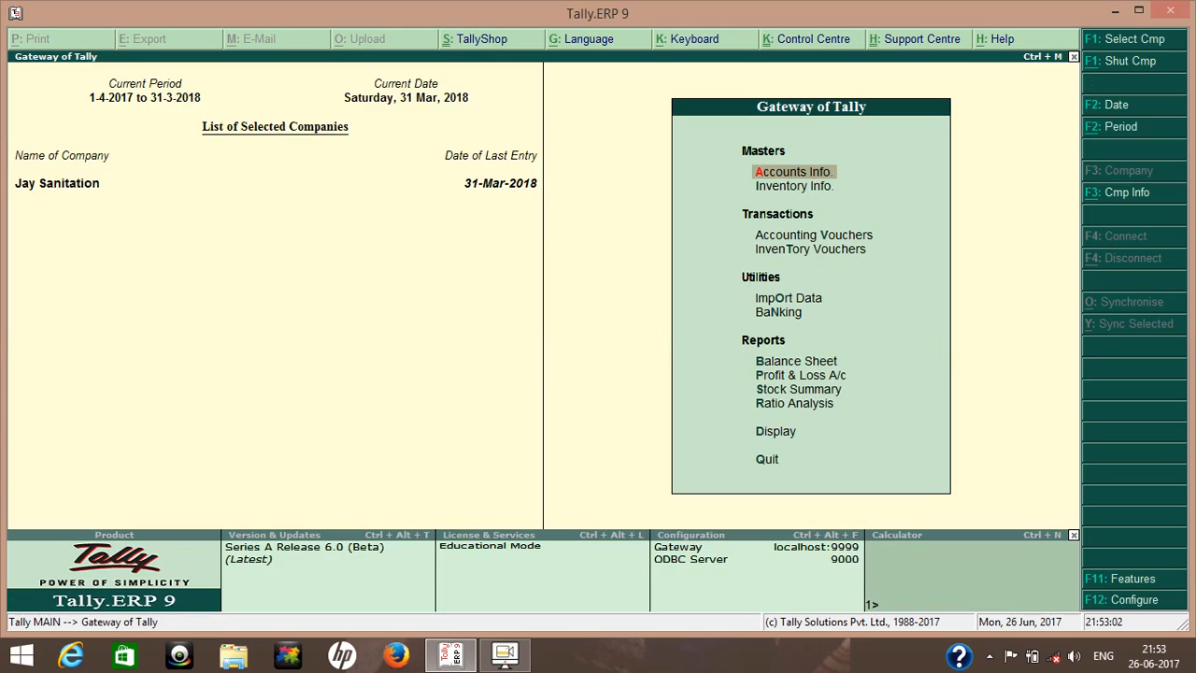
Open the single-ledger alteration list, view the Capital ledger, and go back to the list.
key(Return)
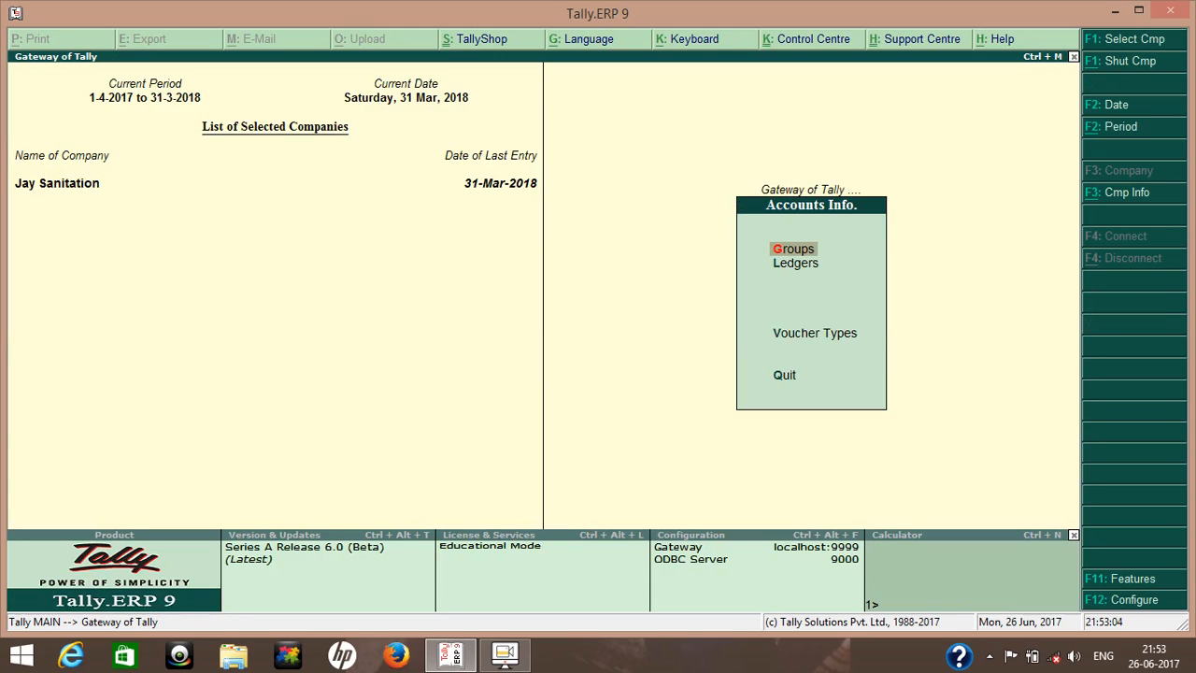
key(Down)
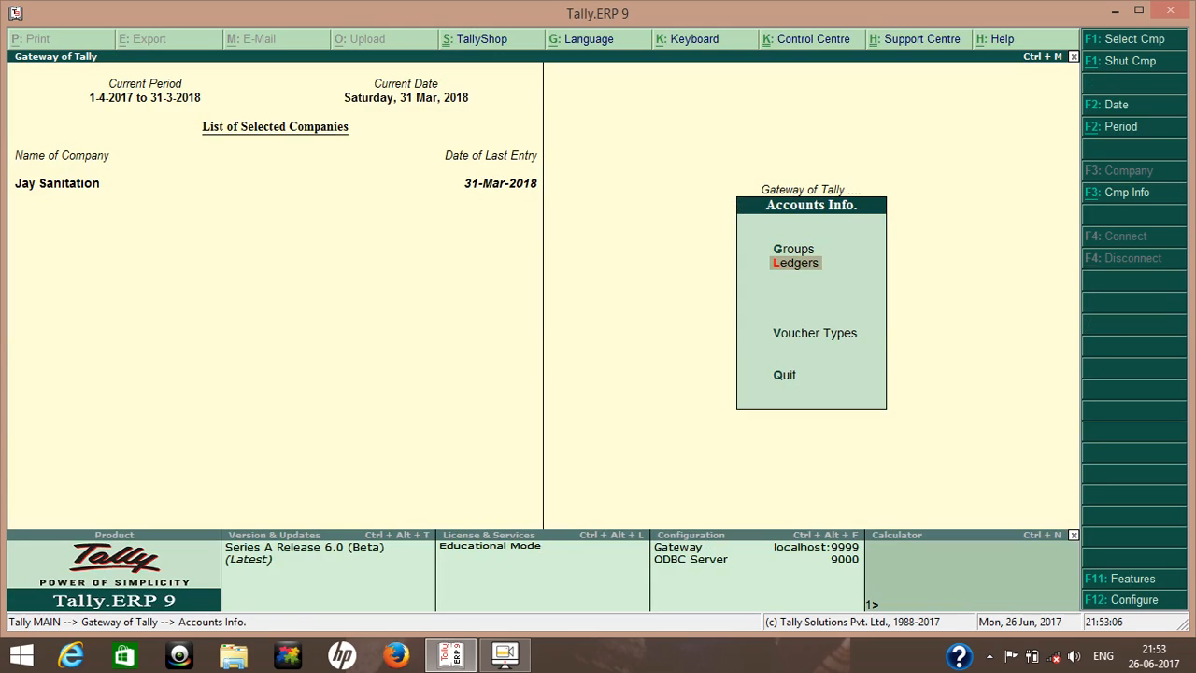
key(Return)
key(Down)
key(Down)
key(Return)
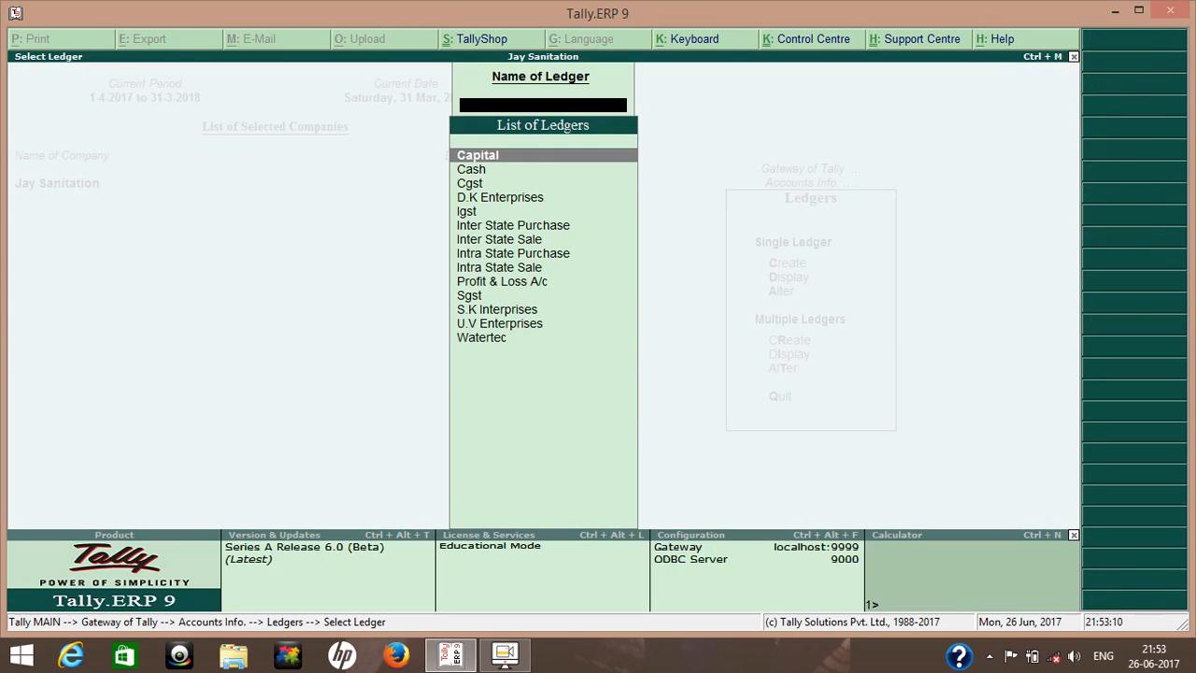
key(Return)
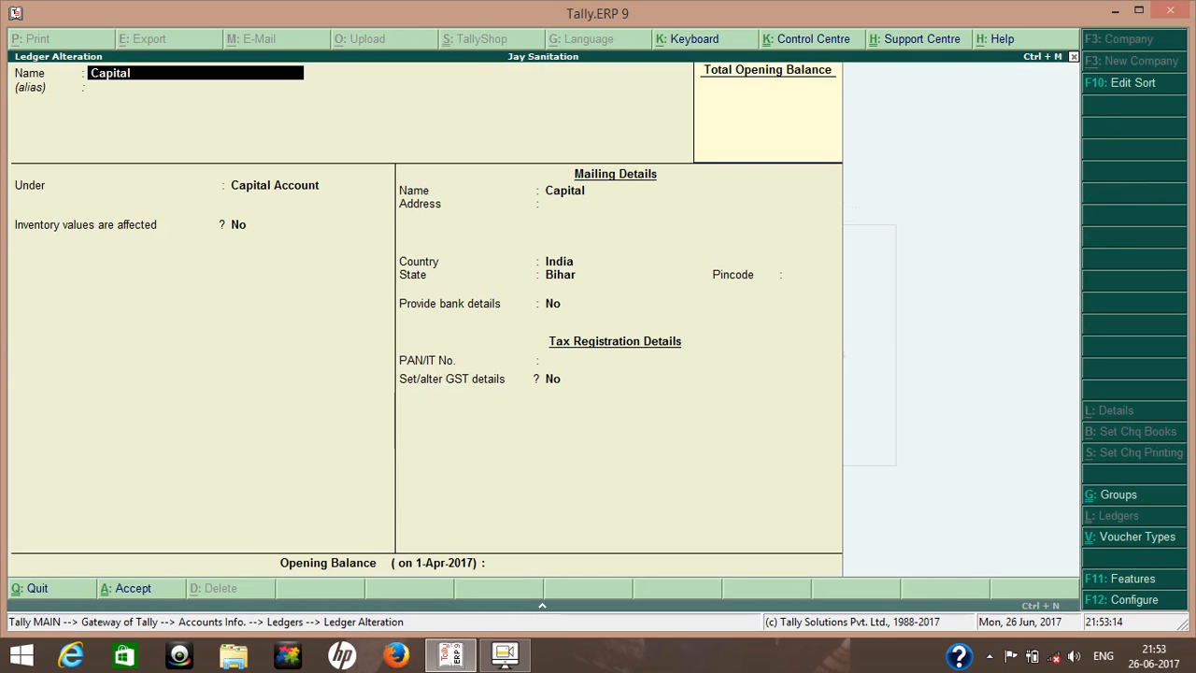
key(BackSpace)
key(Escape)
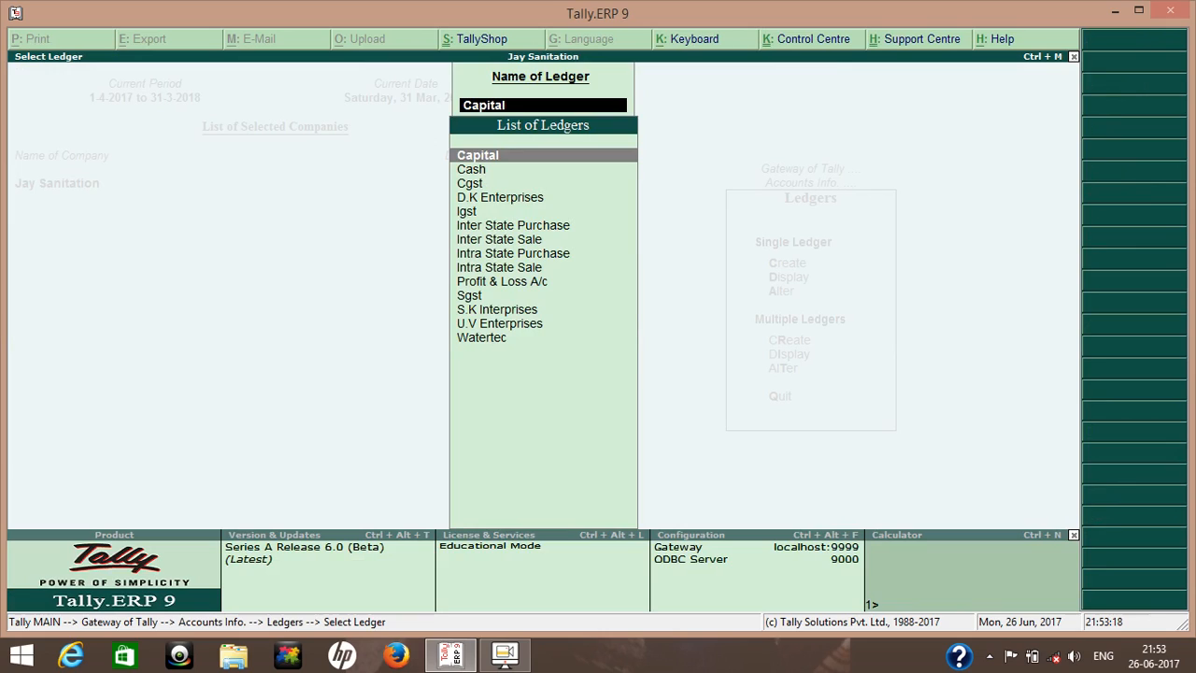
View the Cgst ledger's duty and tax type settings, and return to the ledger list without saving.
key(Down)
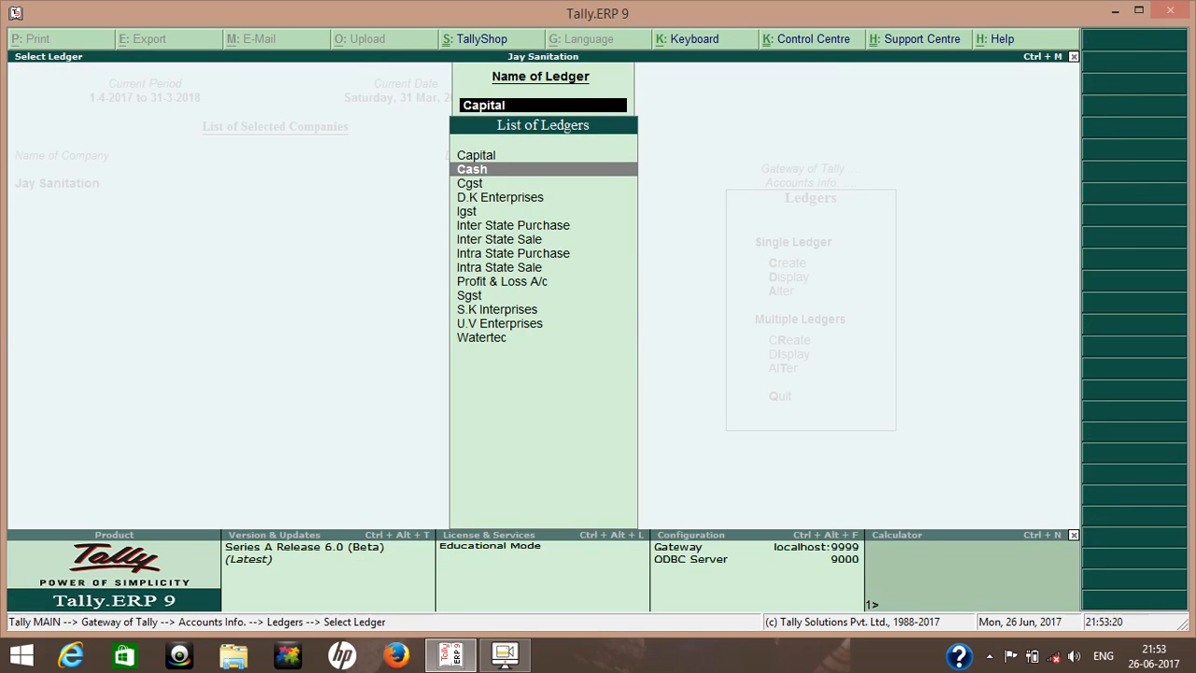
key(Down)
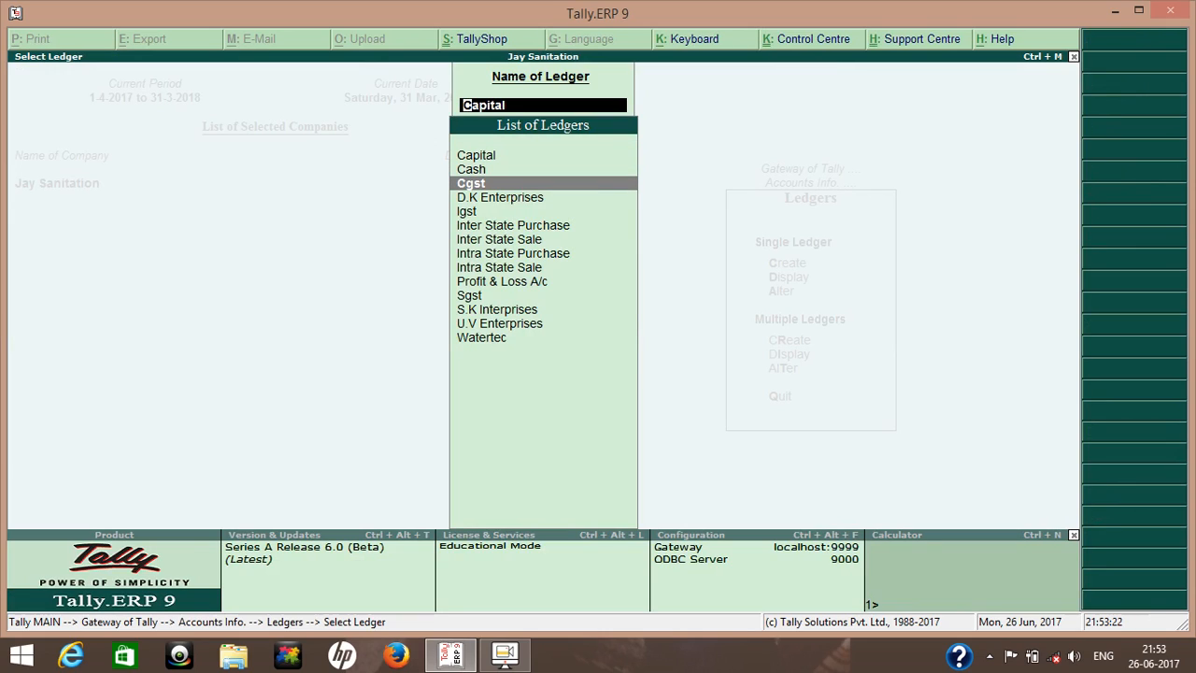
key(Return)
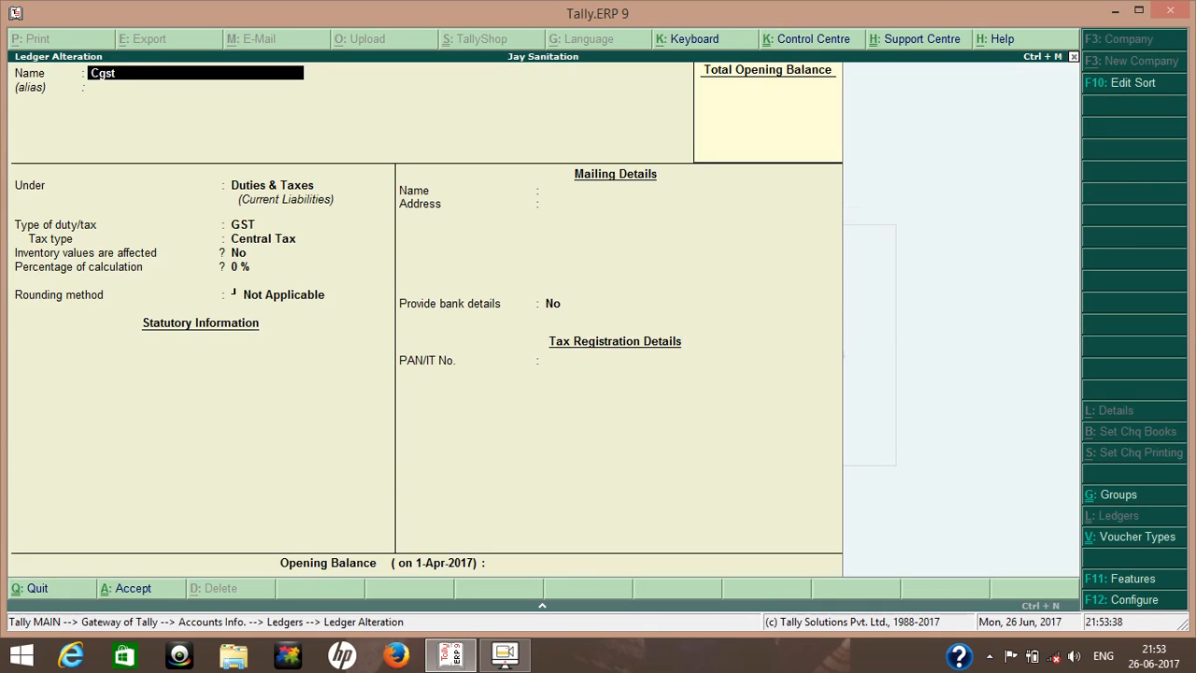
key(Escape)
key(y)
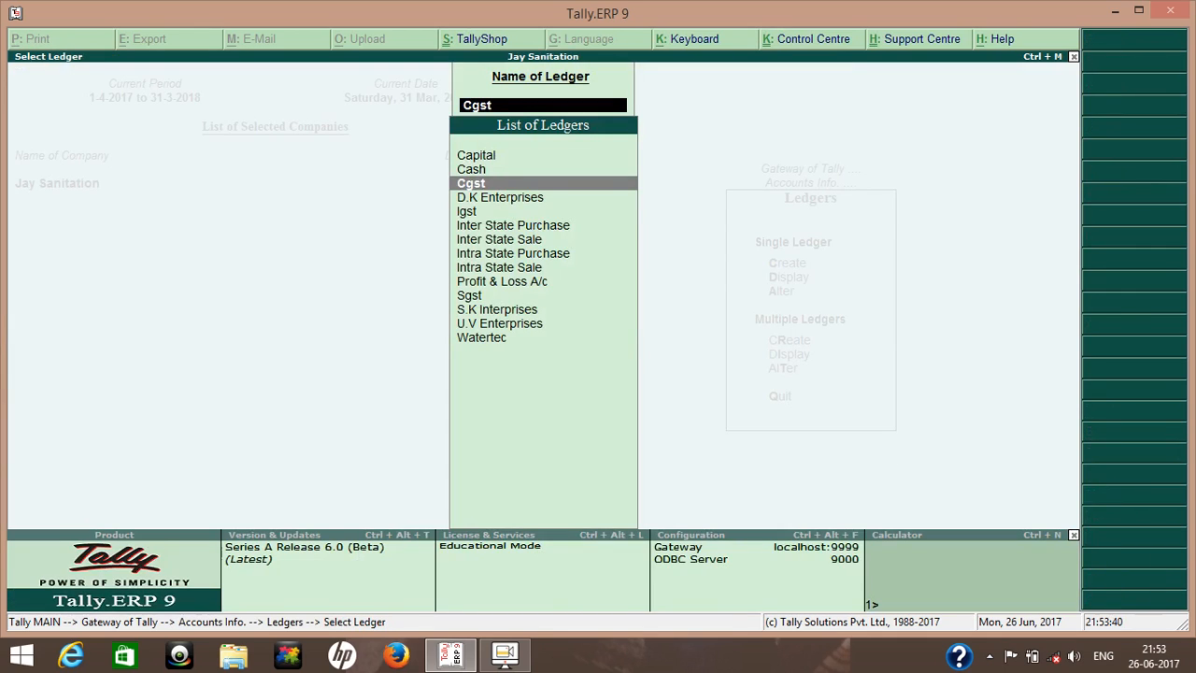
Open the D.K Enterprises ledger for alteration and keep its group at Sundry Debtors with bill-by-bill balances at Yes.
key(Down)
key(Return)
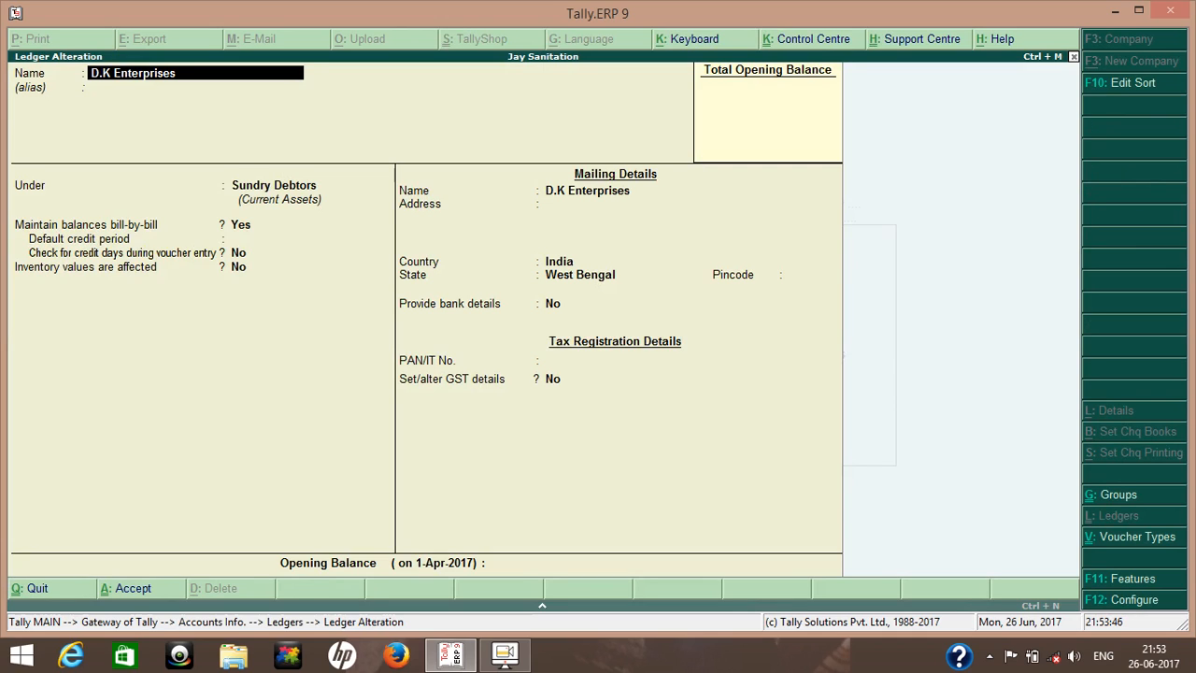
key(Return)
key(Return)
key(Return)
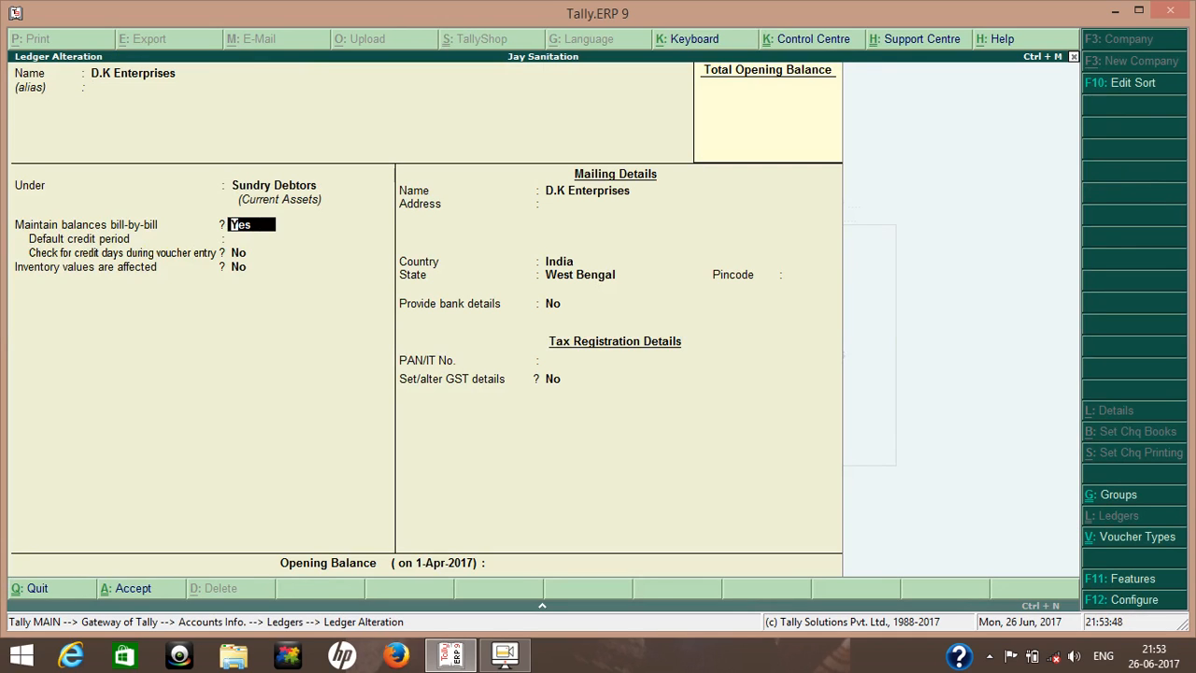
key(Return)
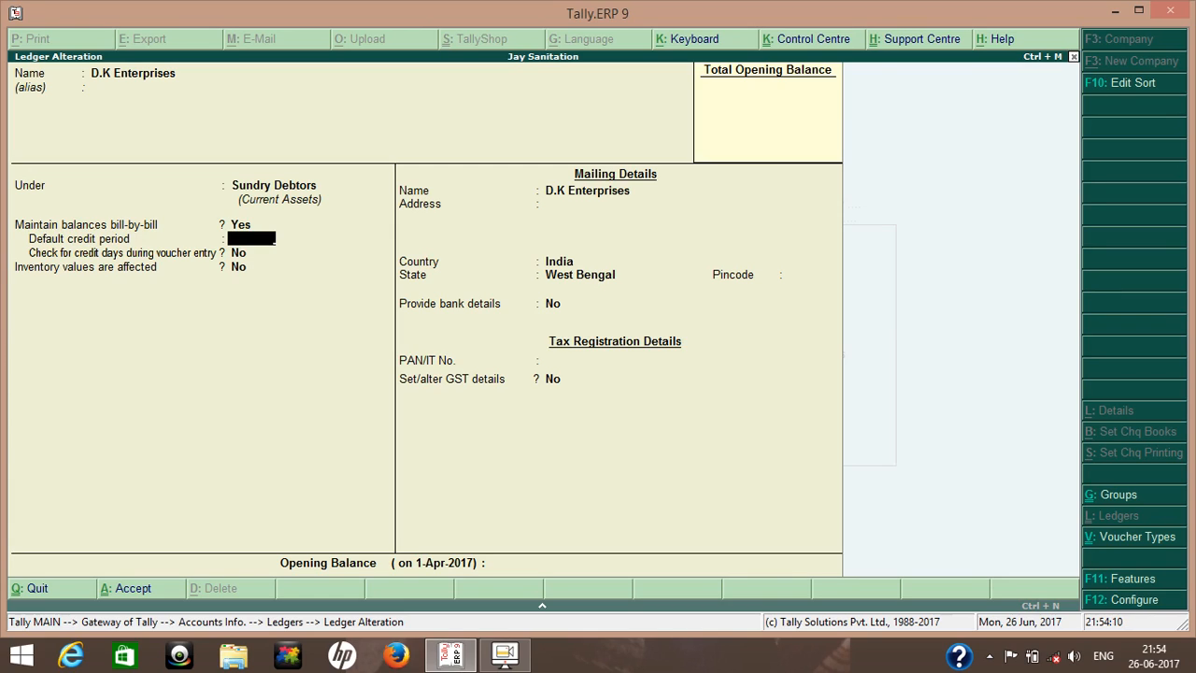
View the Maintain bill-wise details option in the company's Accounting Features, and return to the ledger without saving.
key(F11)
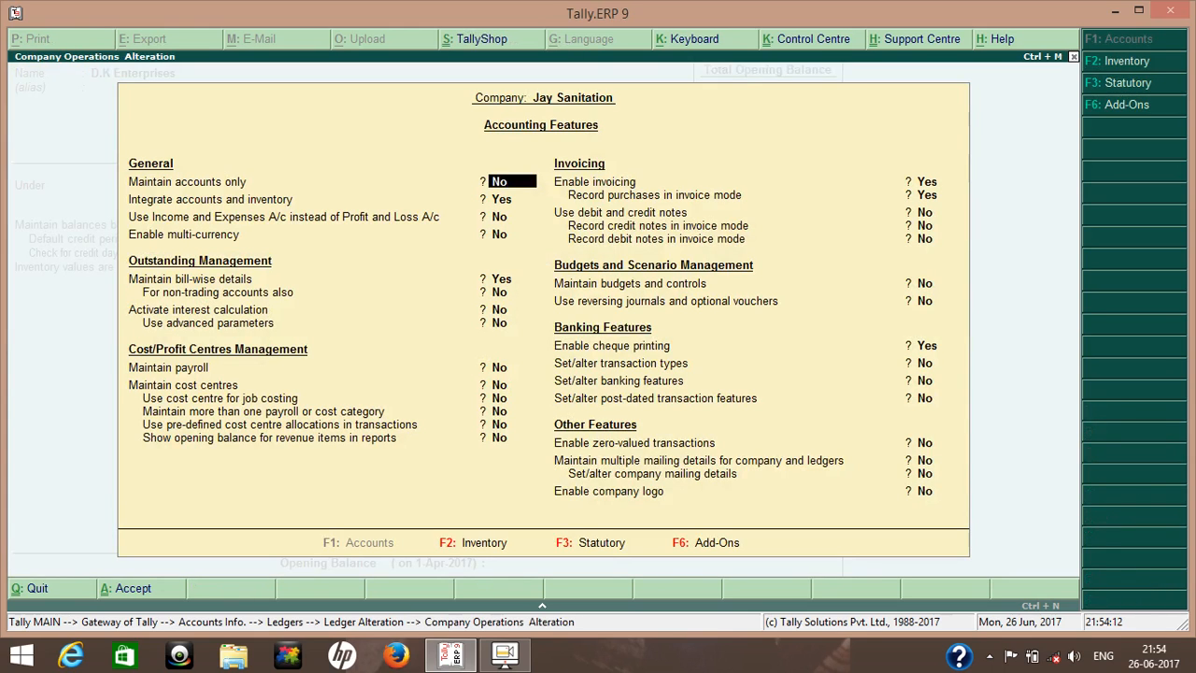
key(Return)
key(Return)
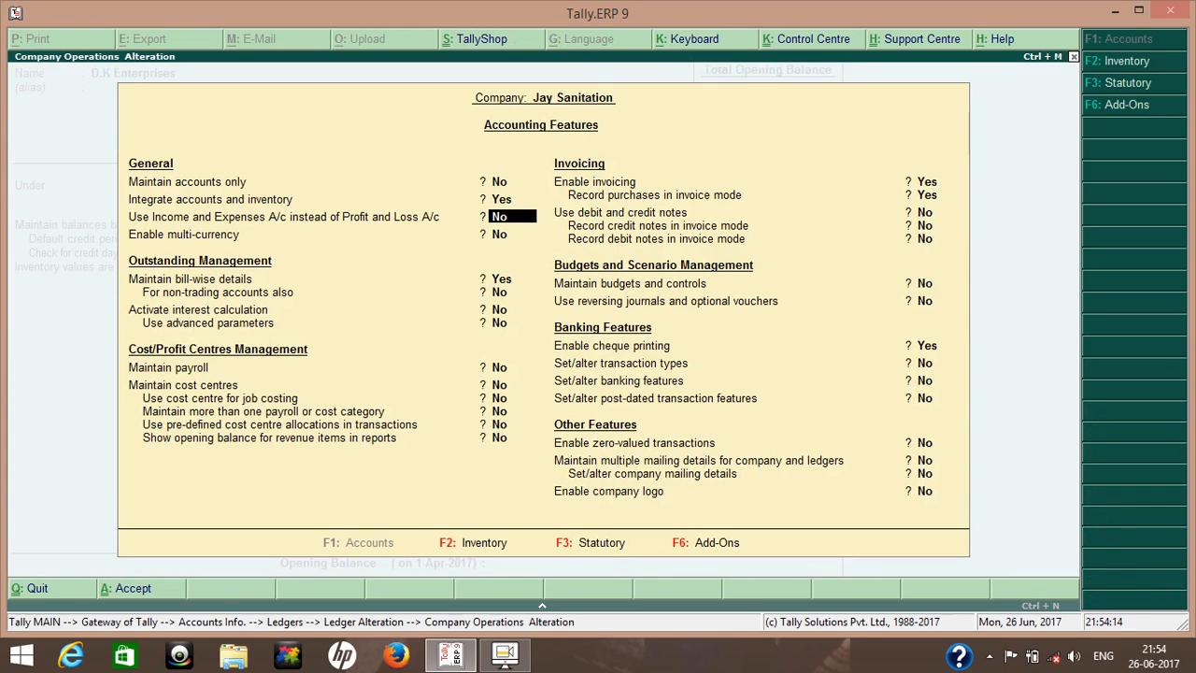
key(Return)
key(Return)
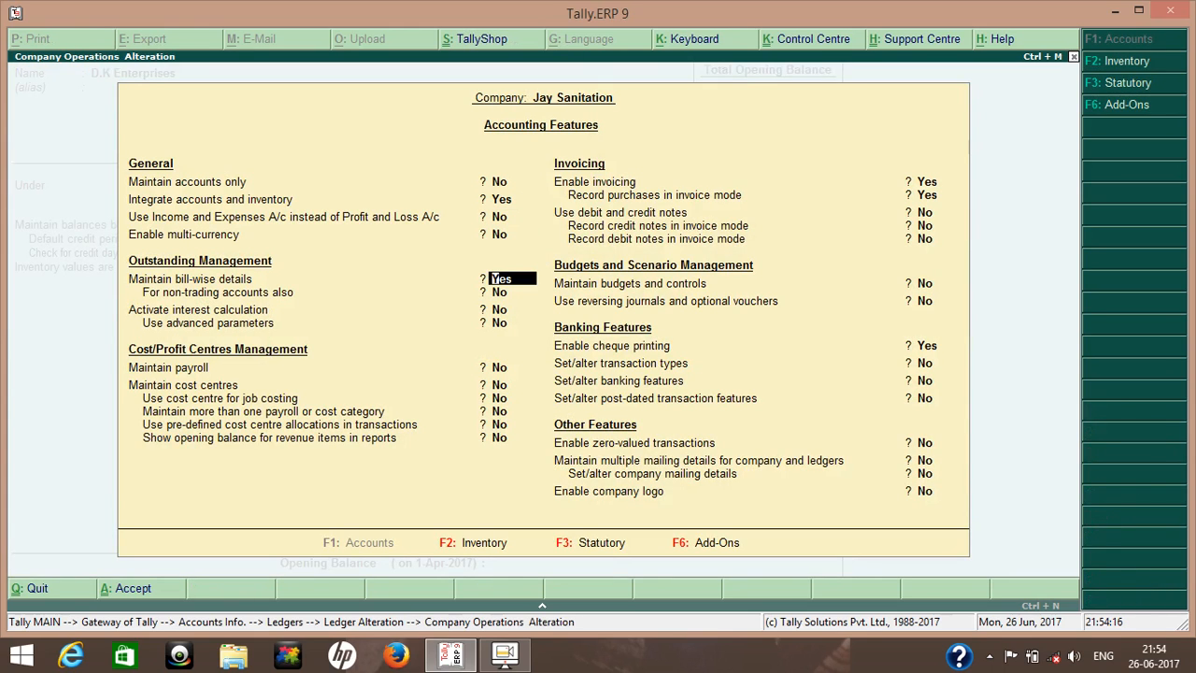
key(Escape)
key(y)
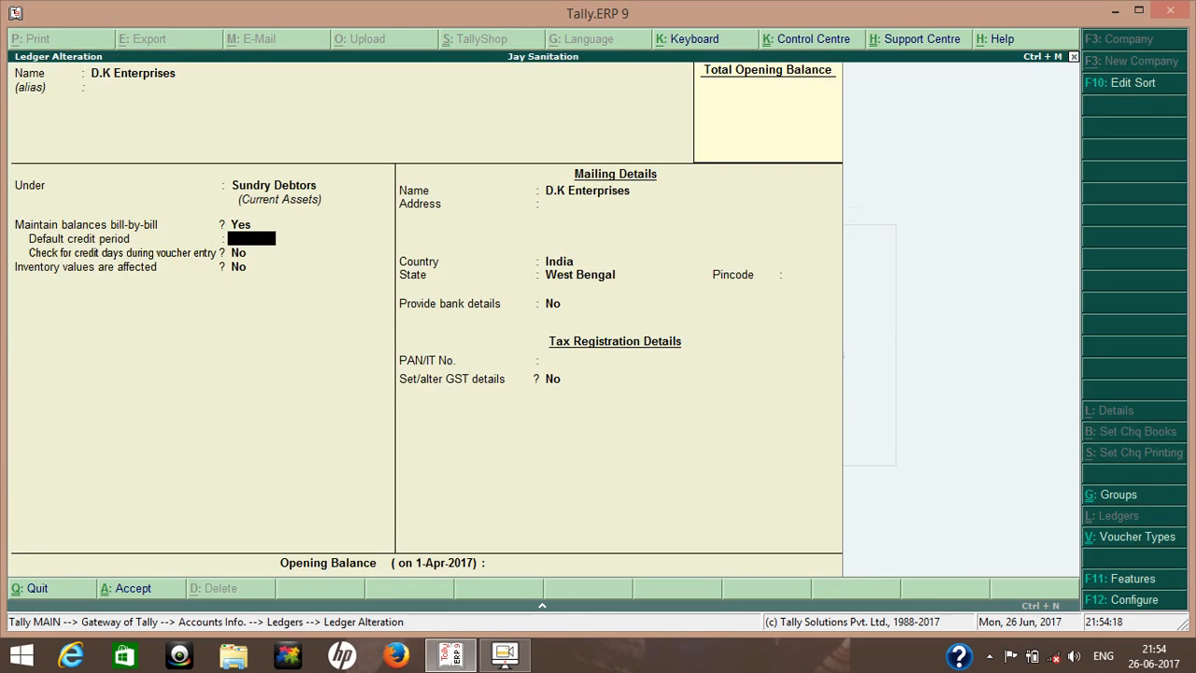
Keep the credit and inventory options, country India, state West Bengal and no bank details, and go to the GST details option.
key(Return)
key(Return)
key(Return)
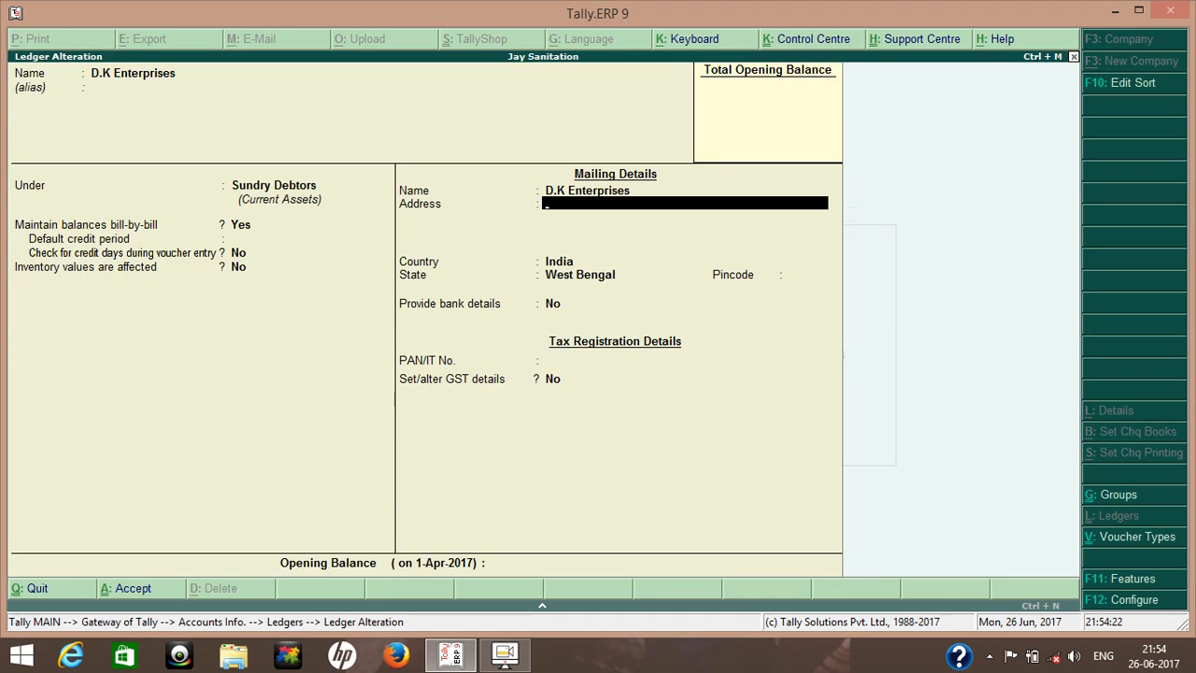
key(Return)
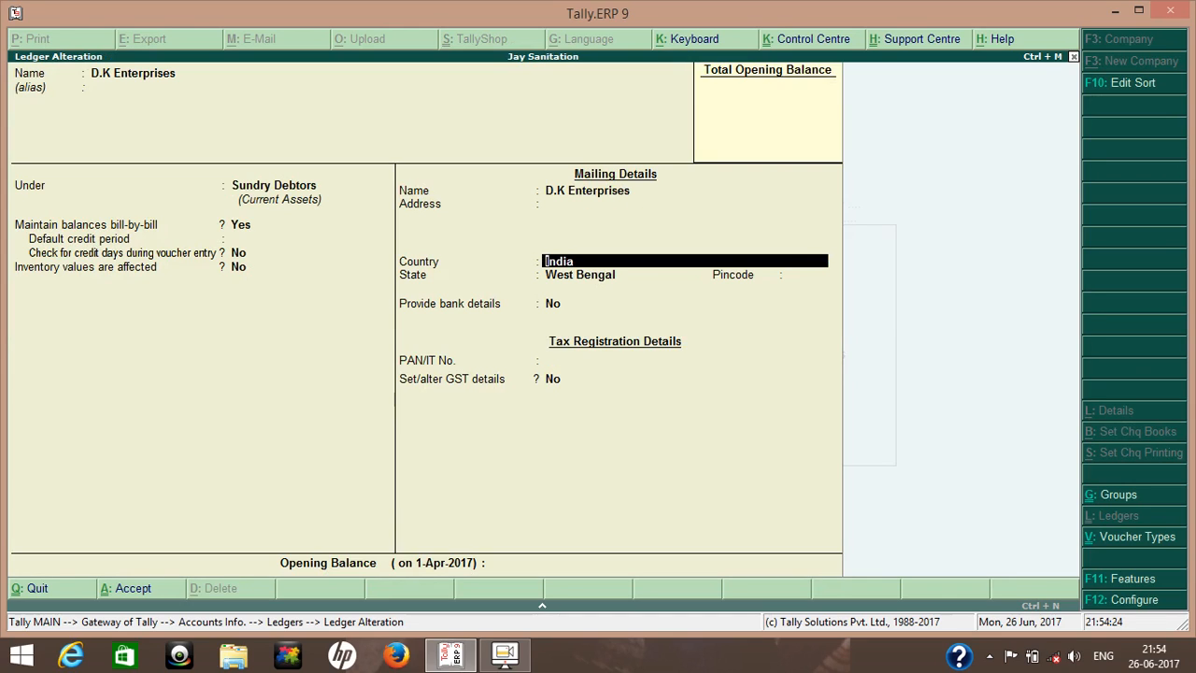
key(Return)
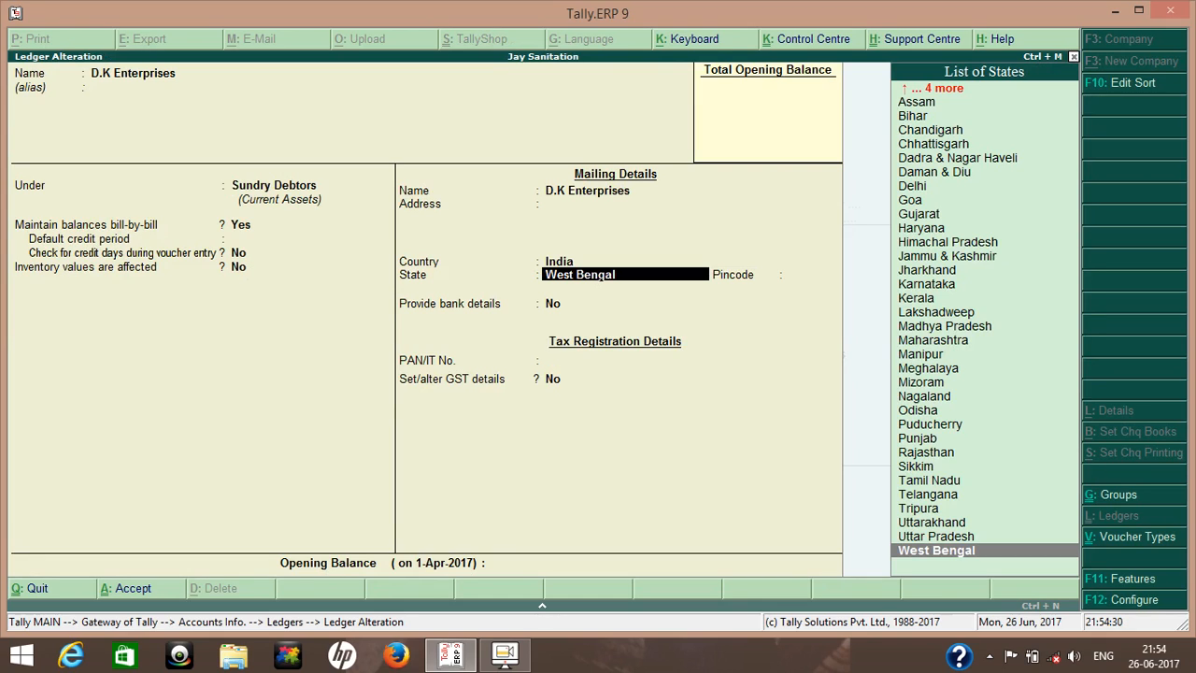
key(Return)
key(Return)
key(Return)
key(Return)
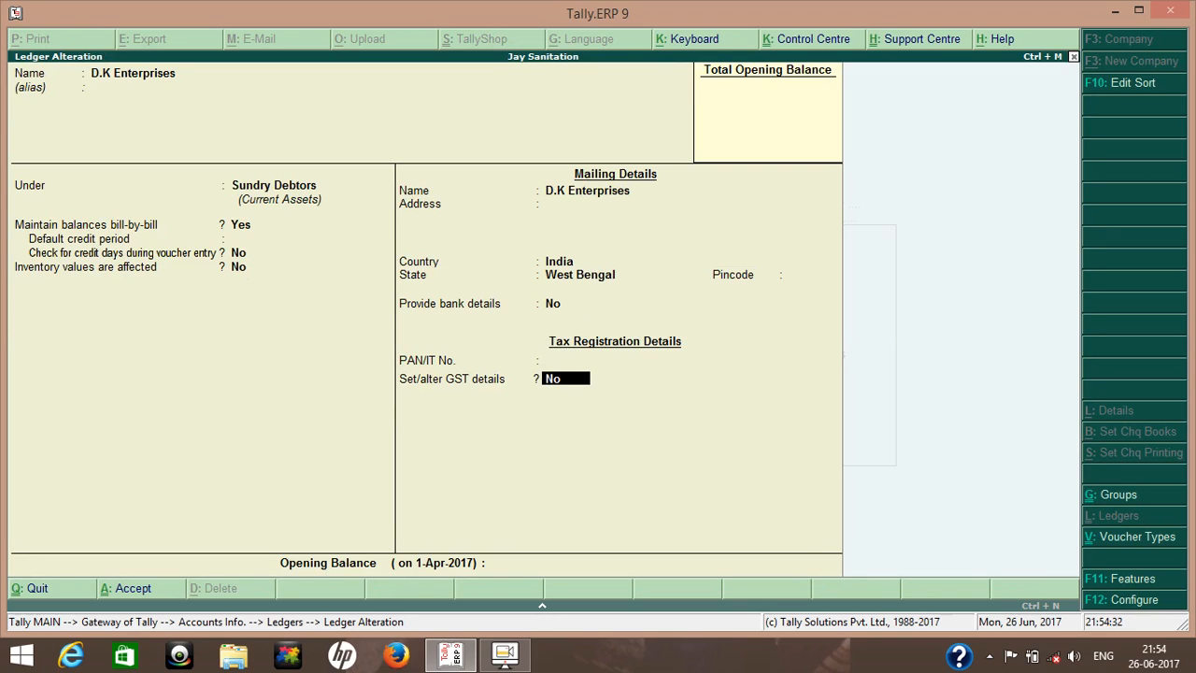
Enable Set/alter GST details, accept Regular registration, the existing GSTIN, party type Not Applicable and e-Commerce operator No, and save the ledger.
text(y)
key(Return)
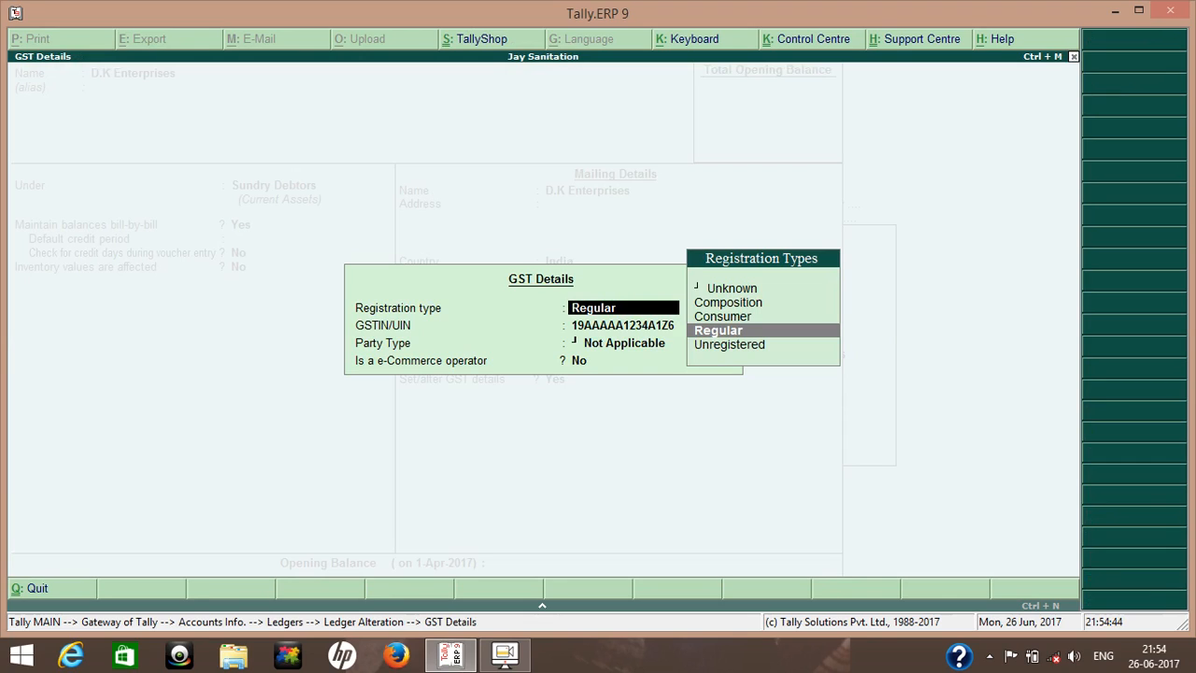
key(Return)
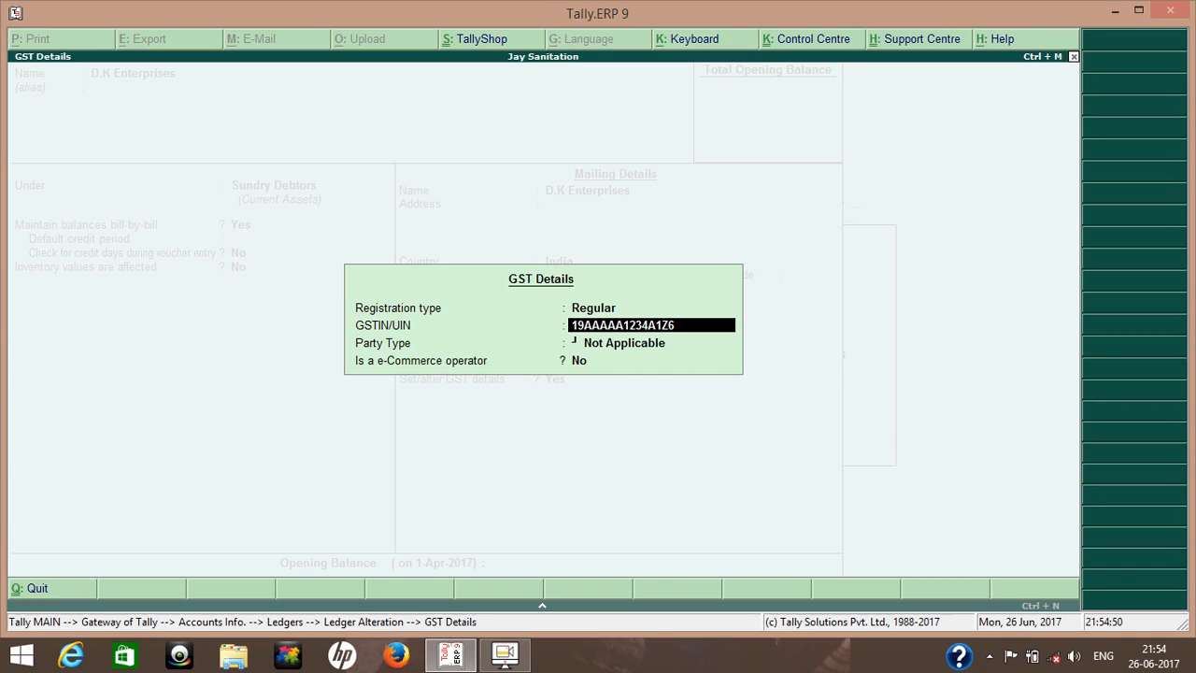
key(Return)
key(Return)
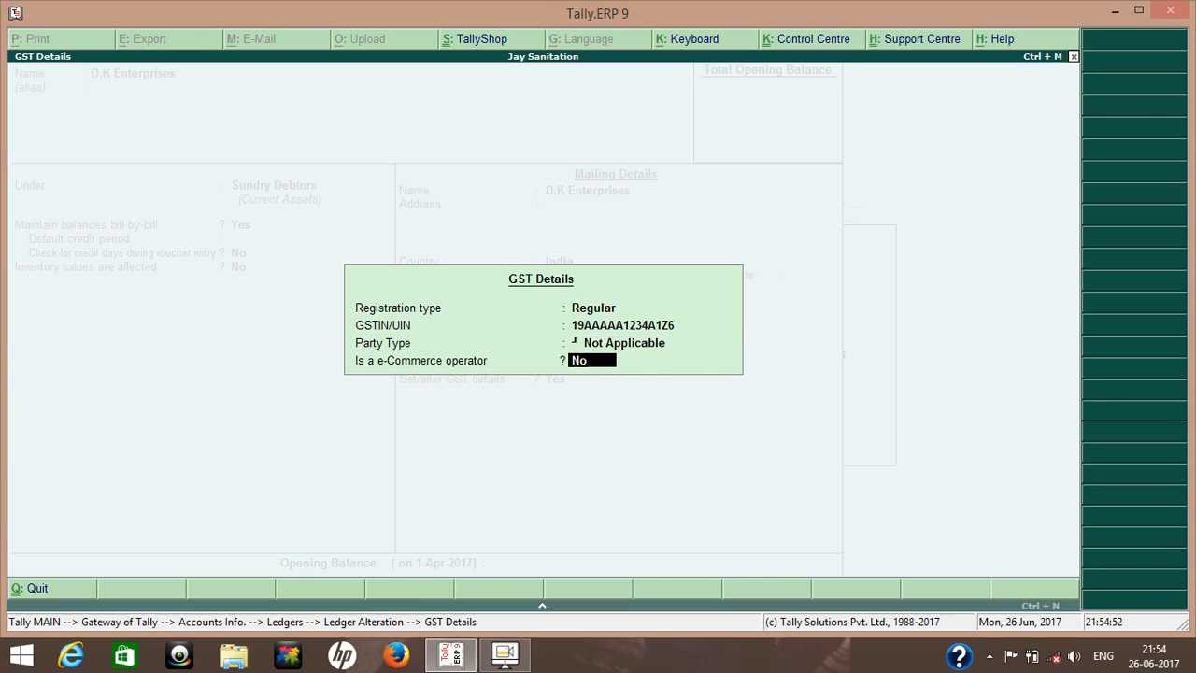
key(Return)
key(Return)
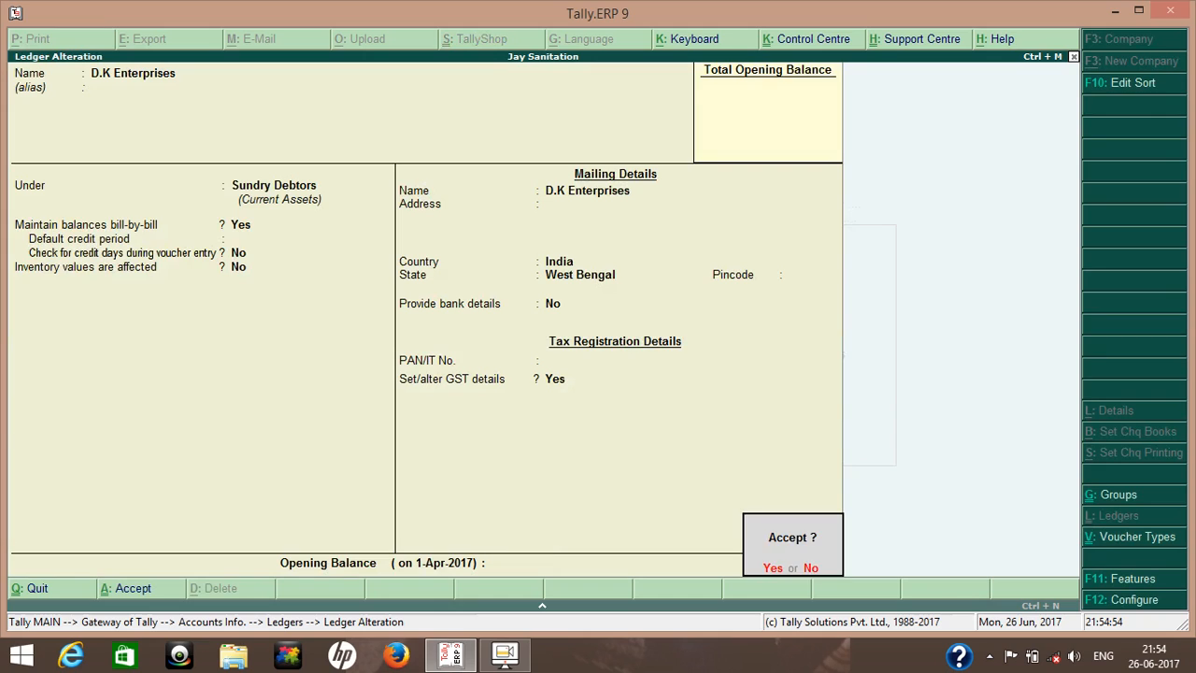
key(Return)
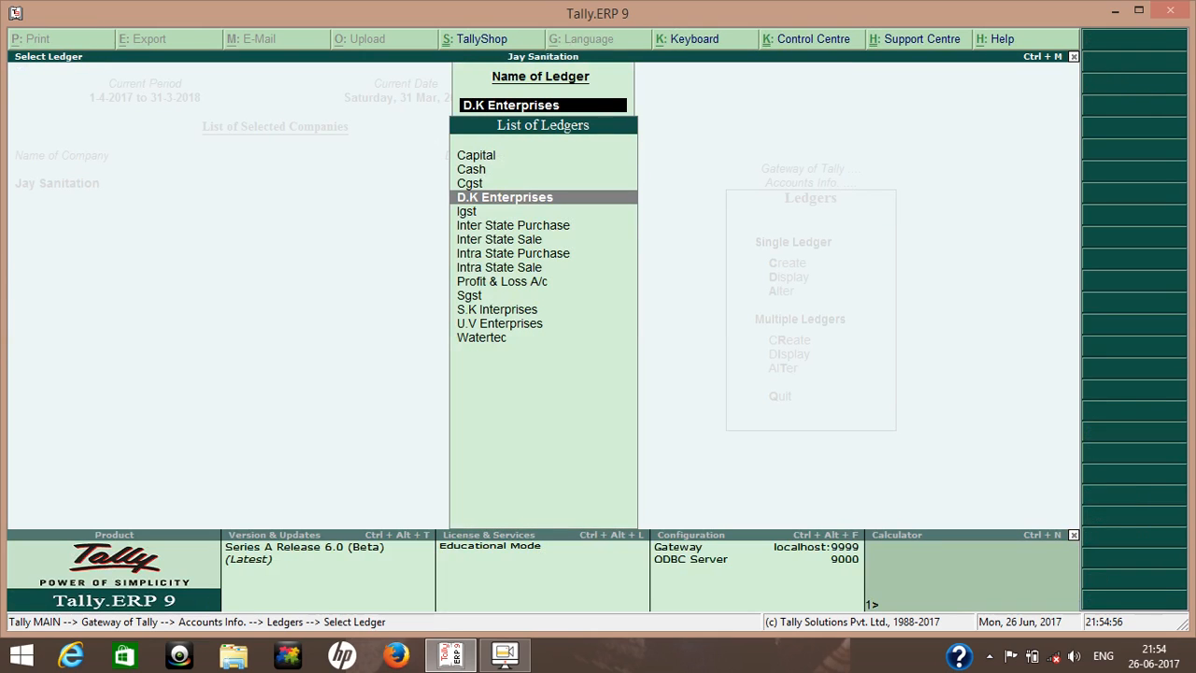
View the Igst ledger's duty and tax type settings, and return to the ledger list without saving.
key(Down)
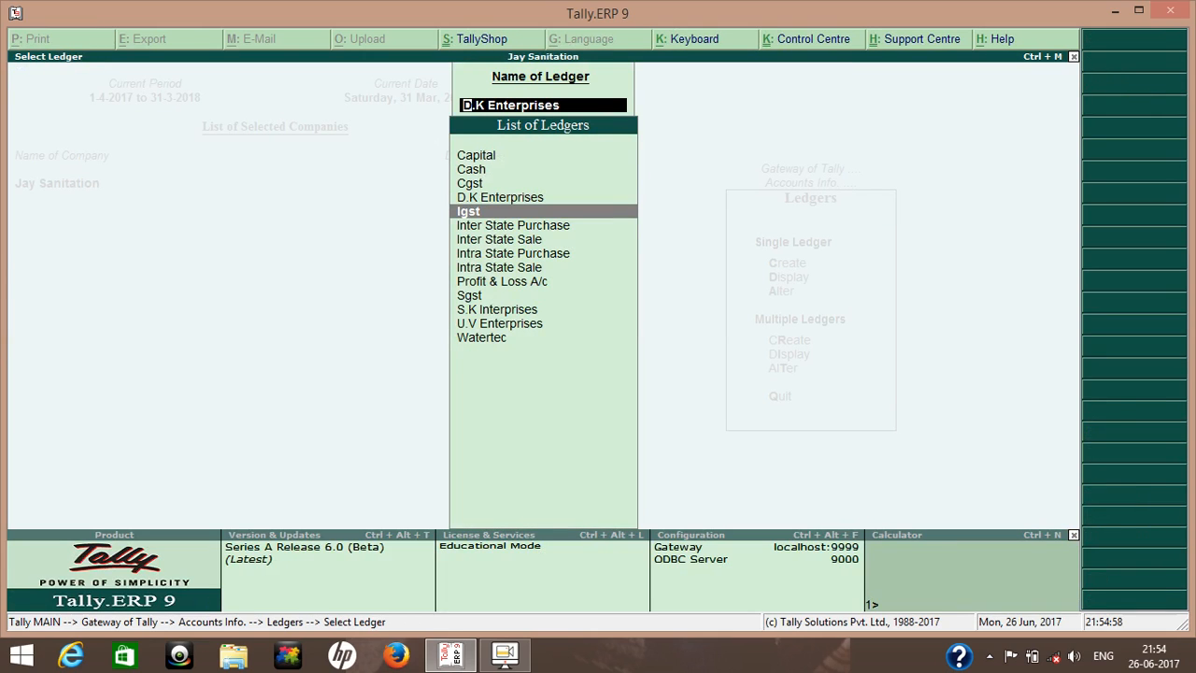
key(Return)
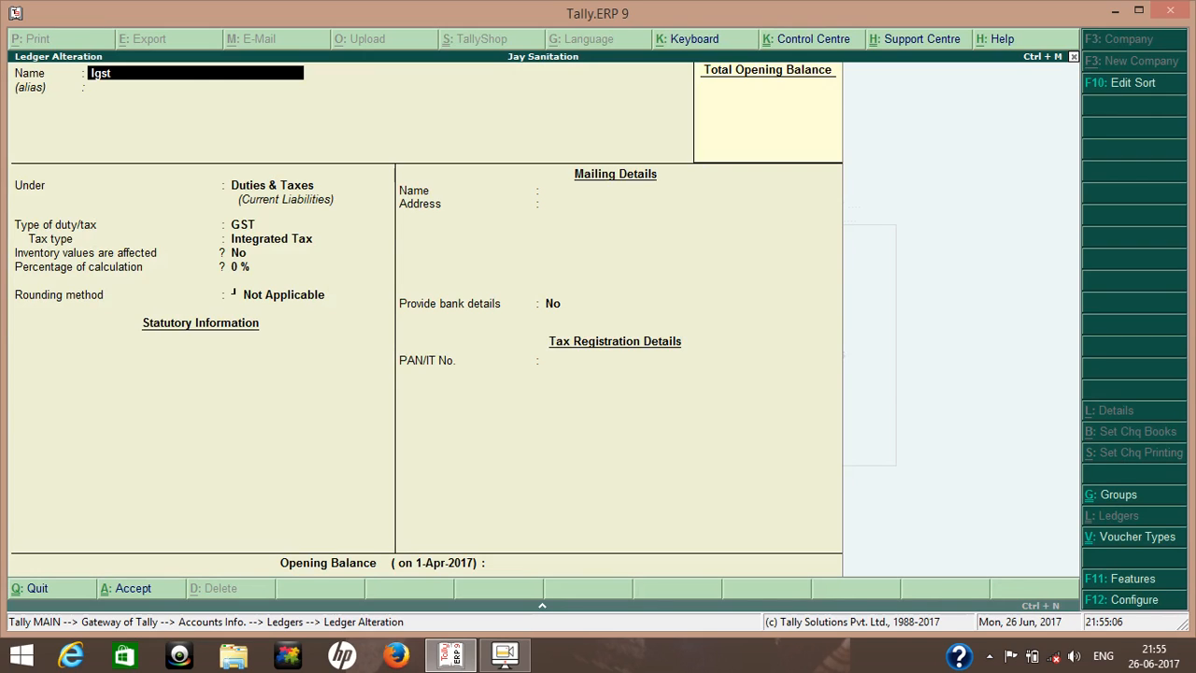
key(Escape)
key(y)
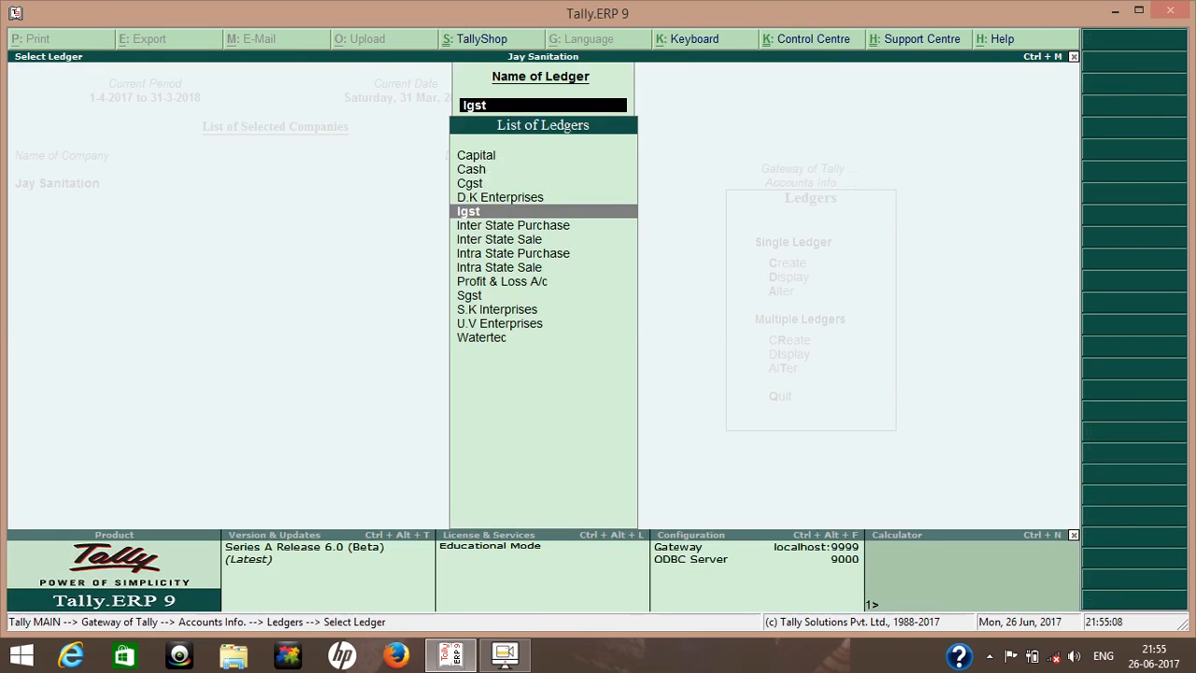
Open the Inter State Purchase ledger for alteration and go to its Is GST Applicable setting.
key(Down)
key(Return)
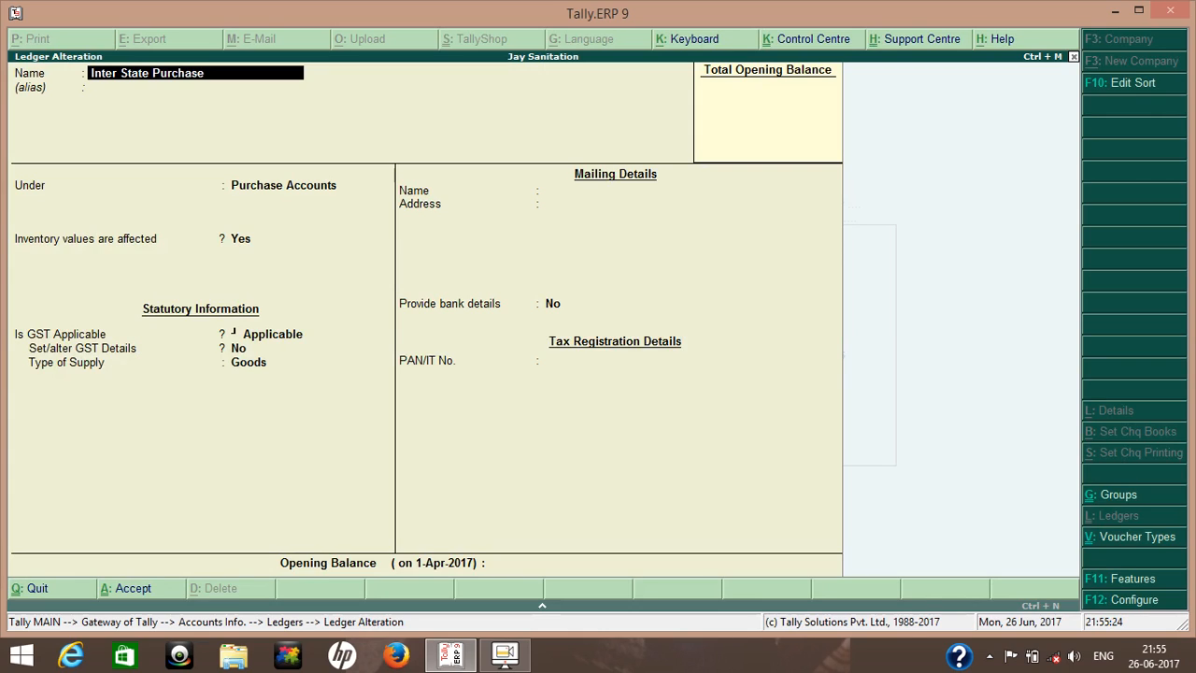
key(Return)
key(Return)
key(Return)
key(Return)
key(Return)
key(Return)
key(Return)
key(Return)
key(Return)
key(Return)
key(Return)
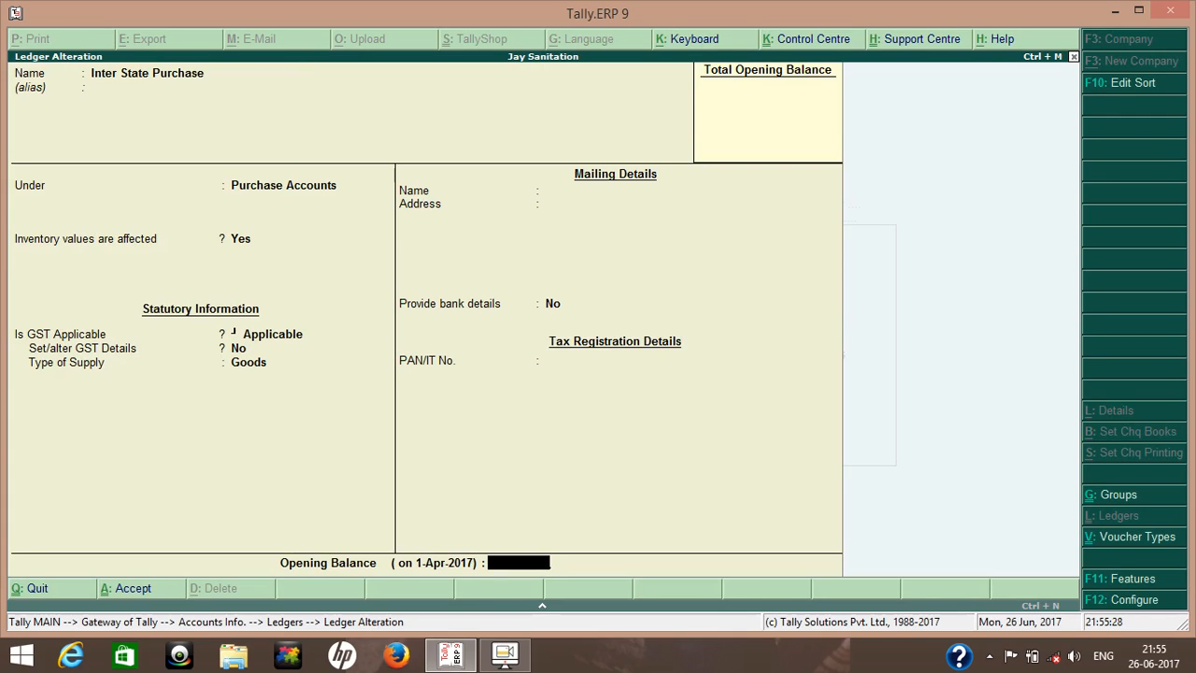
key(BackSpace)
key(BackSpace)
key(BackSpace)
key(BackSpace)
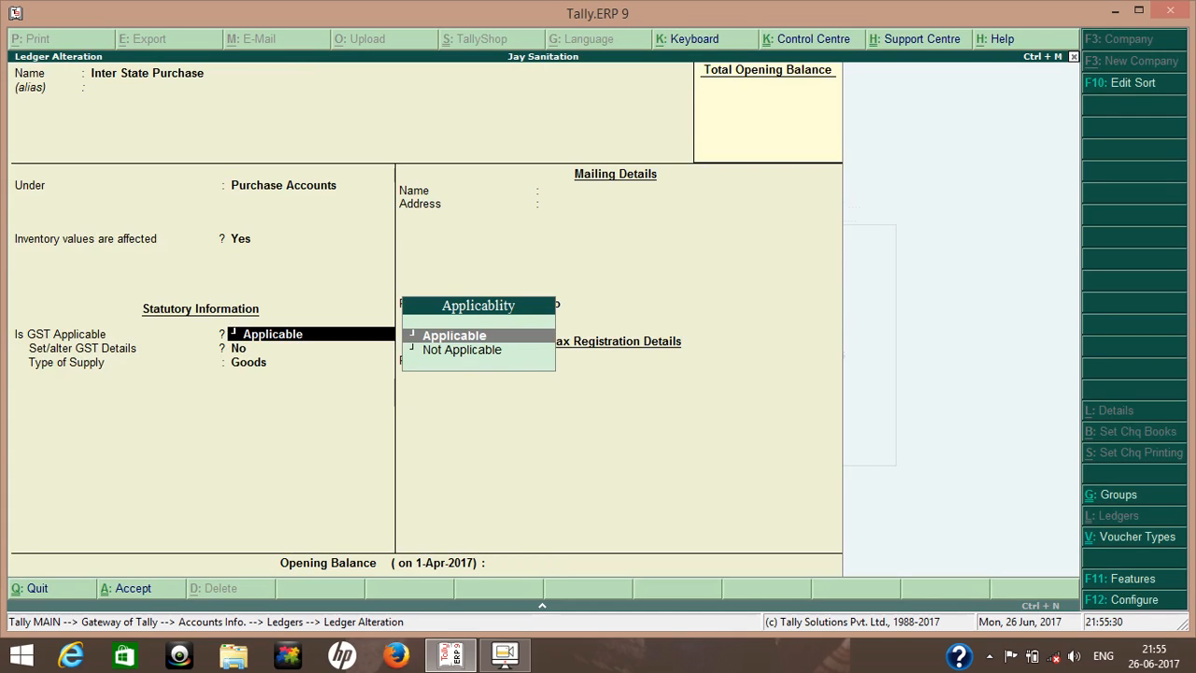
Keep GST as Applicable, Set/alter GST Details at No and the supply type as Goods, and save the Inter State Purchase ledger.
key(Return)
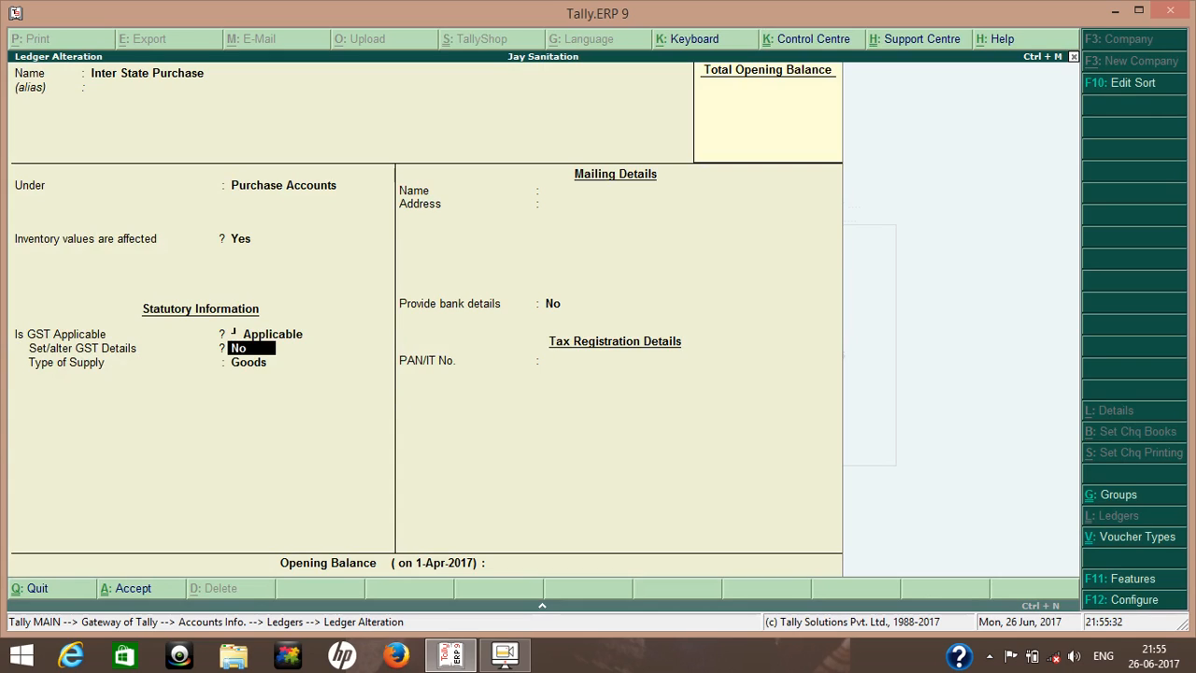
key(Return)
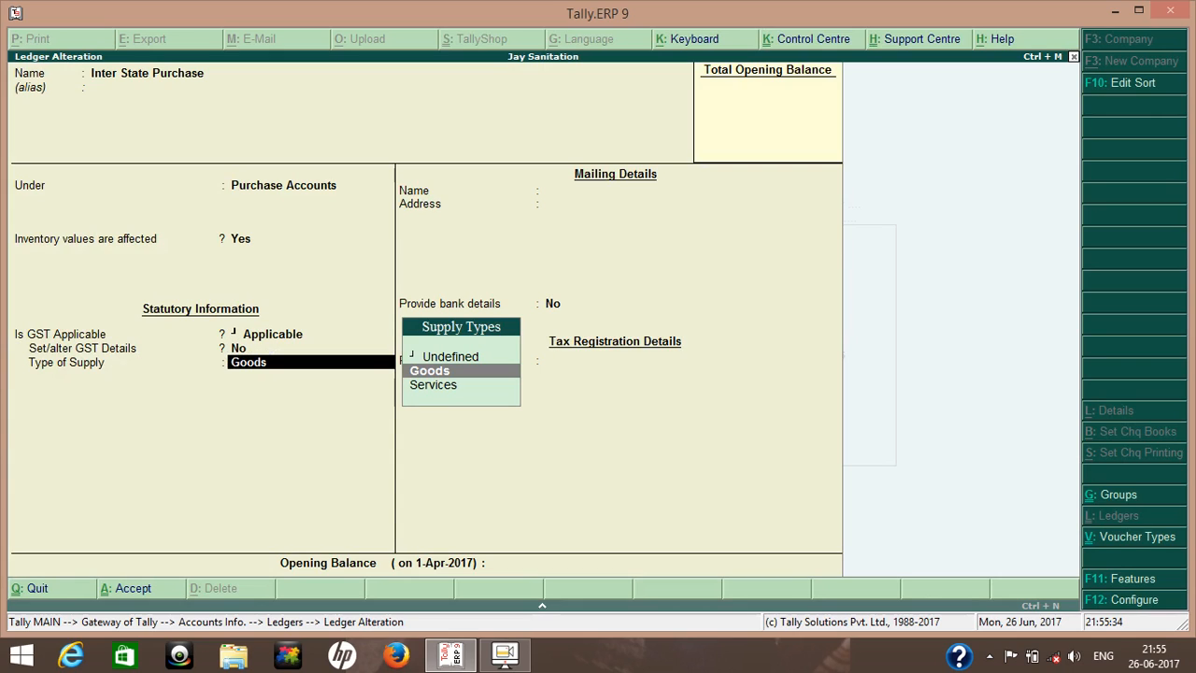
key(Return)
key(Return)
key(Return)
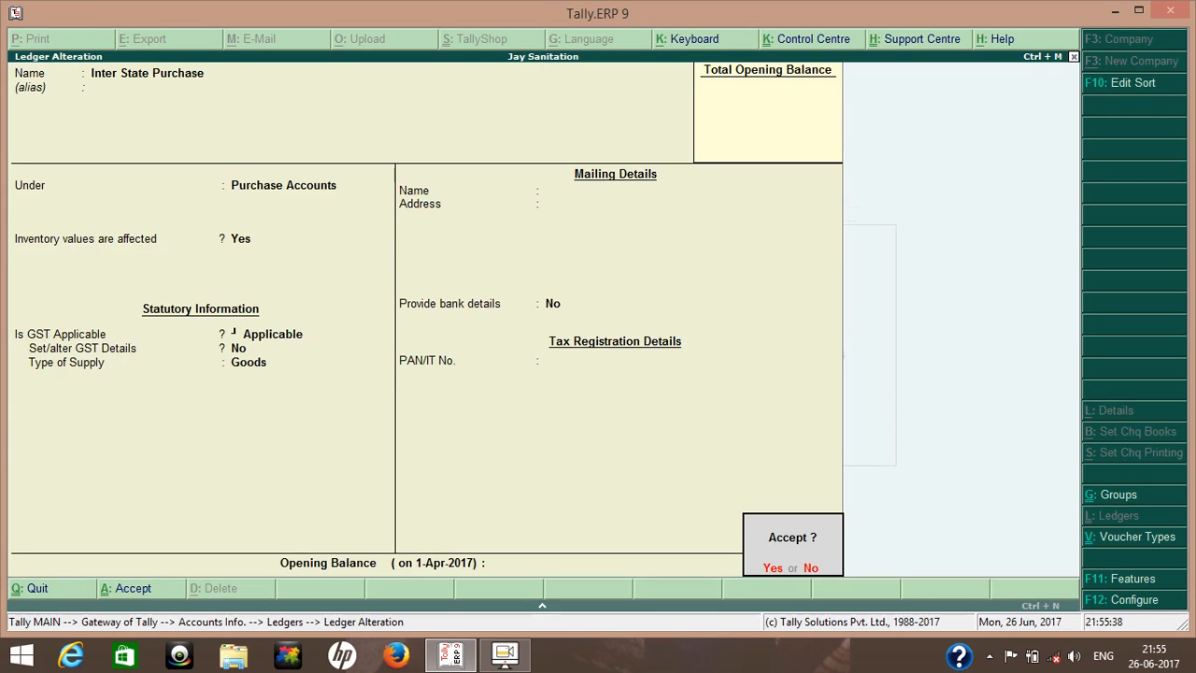
key(Return)
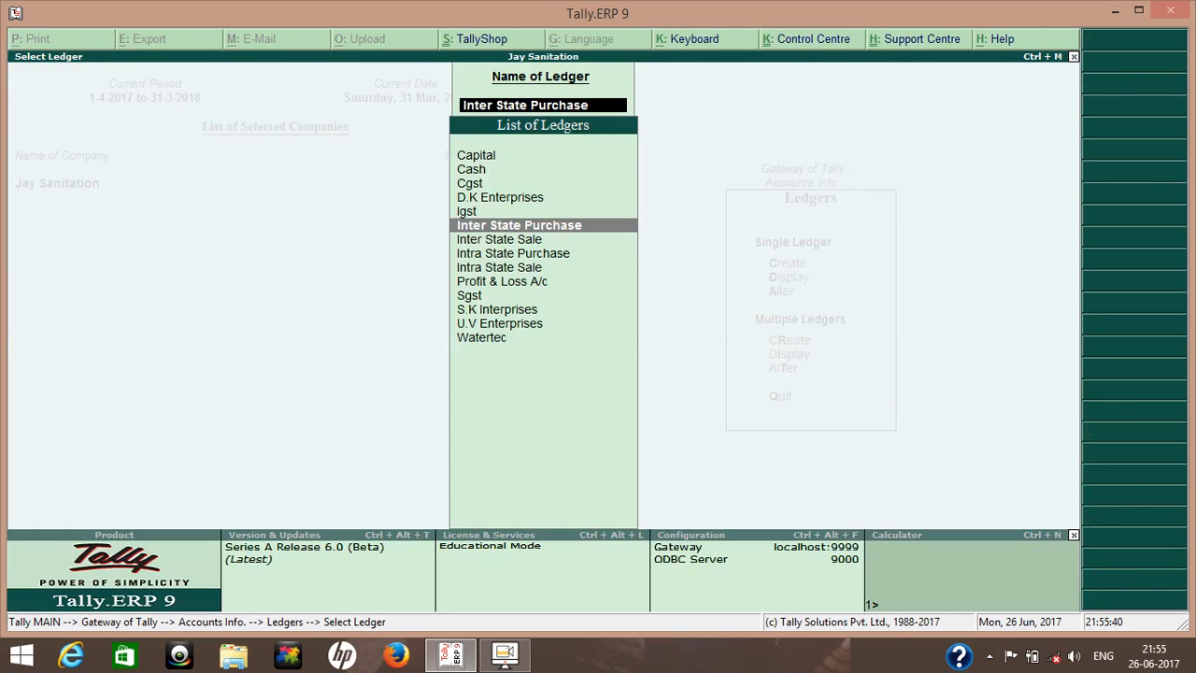
View the Inter State Sale ledger's group and GST settings, and return to the ledger list without saving.
key(Down)
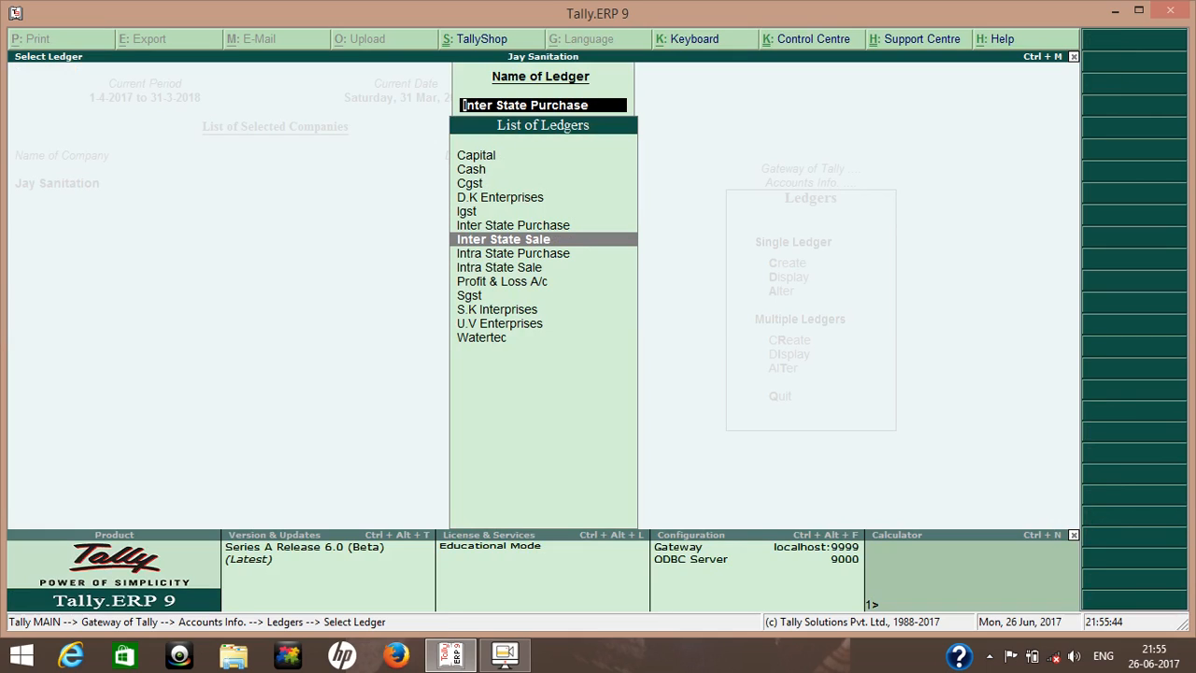
key(Return)
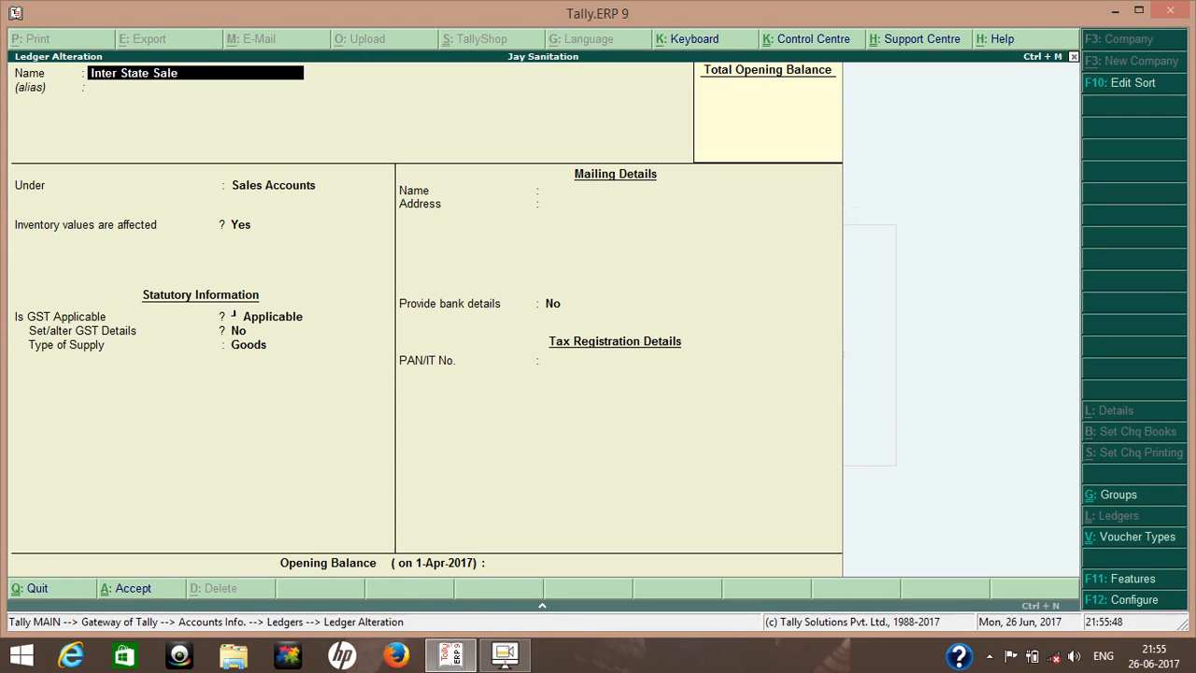
key(Escape)
key(Return)
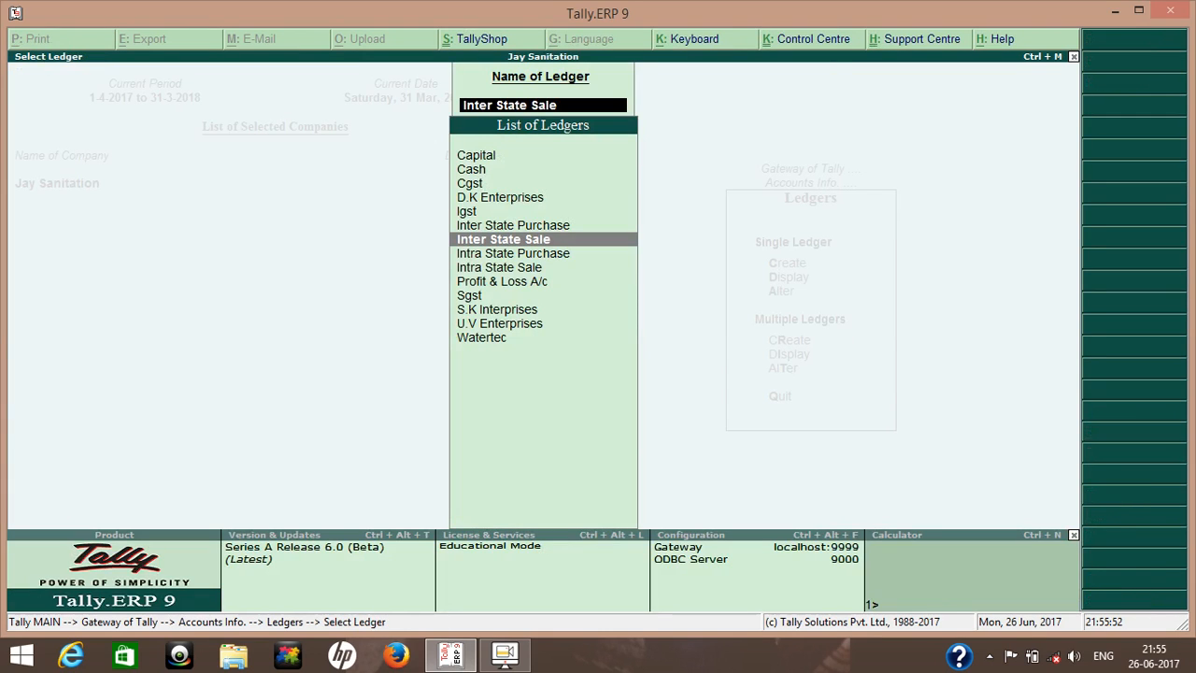
View the Intra State Purchase ledger's group and GST settings, and return to the ledger list without saving.
key(Down)
key(Return)
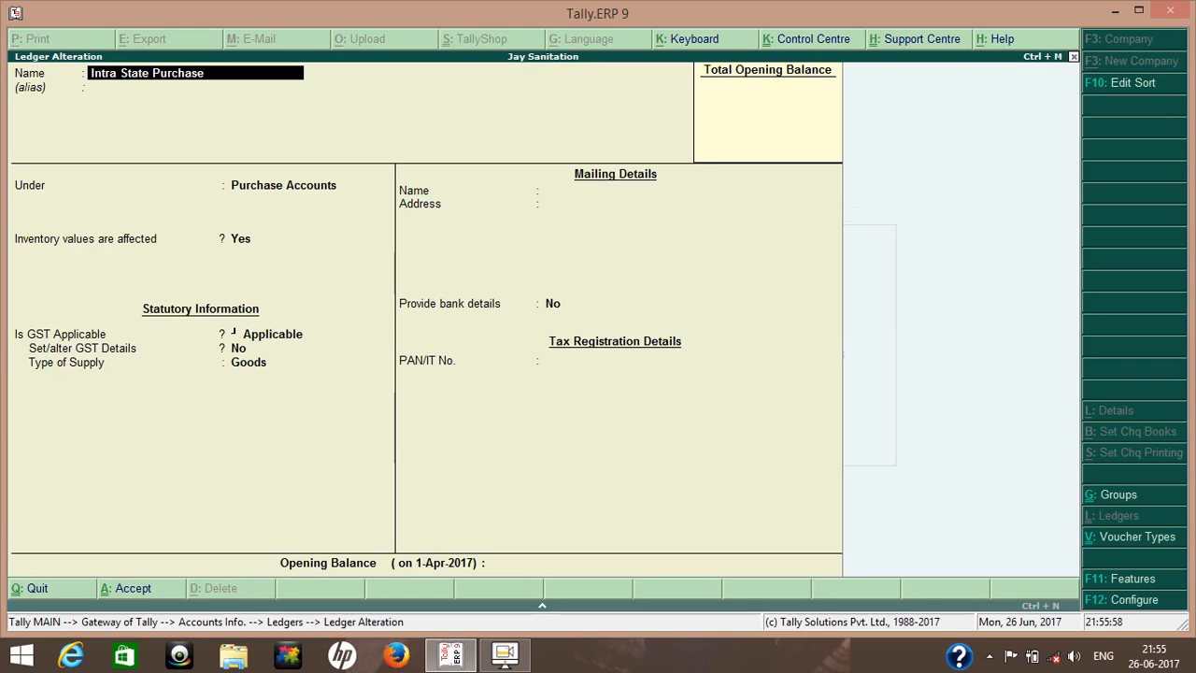
key(Escape)
key(Return)
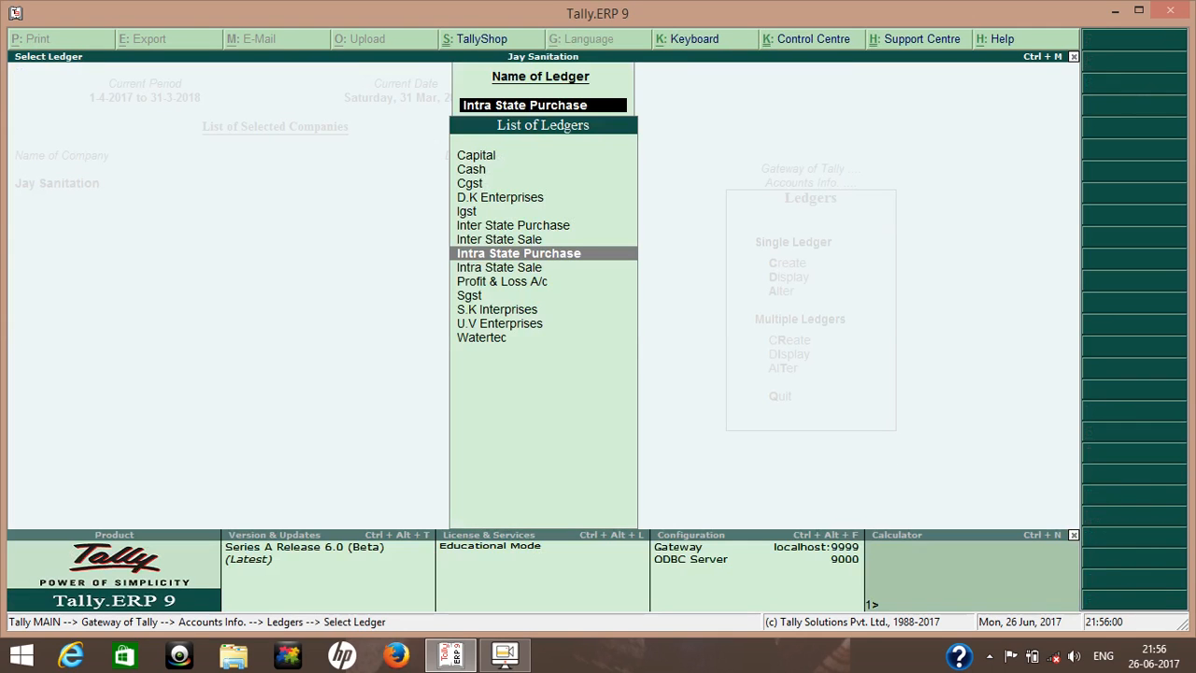
View the Intra State Sale ledger's group and GST settings, and return to the ledger list without saving.
key(Down)
key(Return)
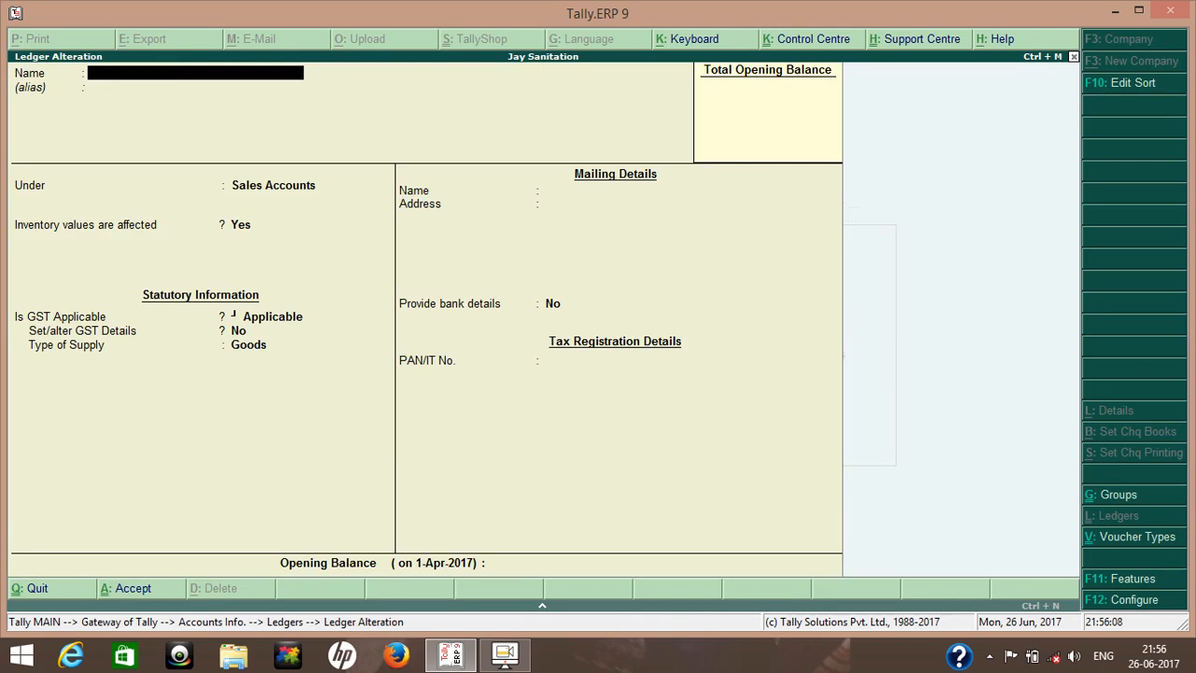
key(Escape)
View the Sgst ledger's group and duty/tax settings, and return to the ledger list without saving.
key(Down)
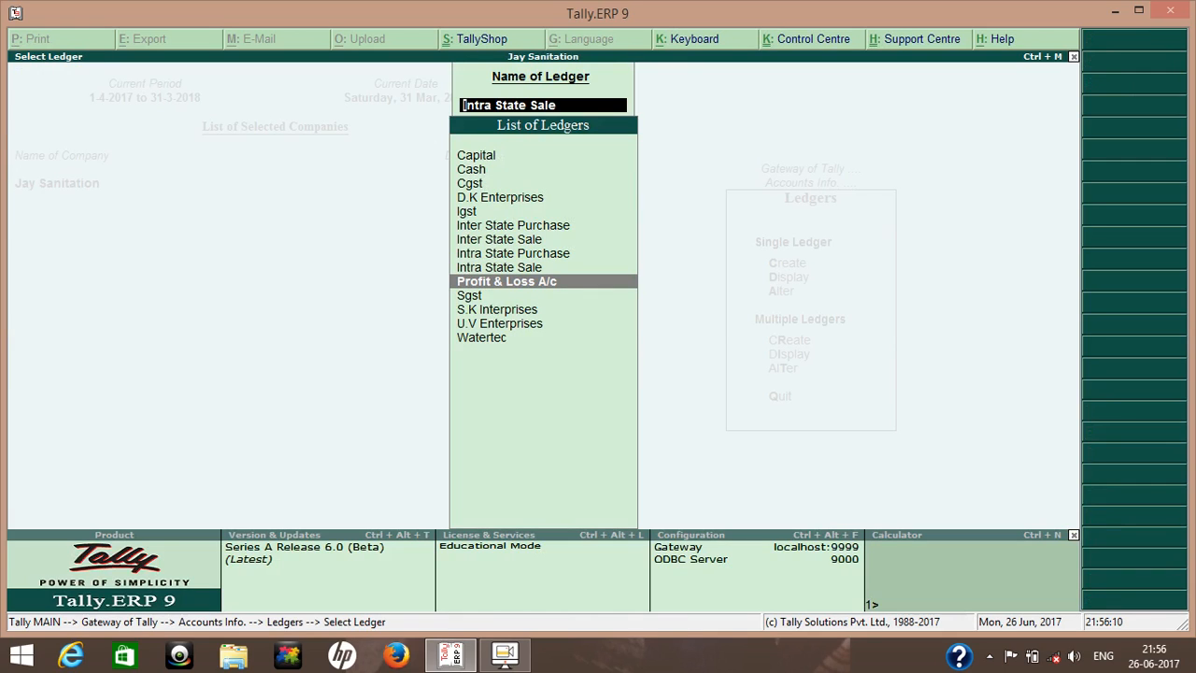
key(Down)
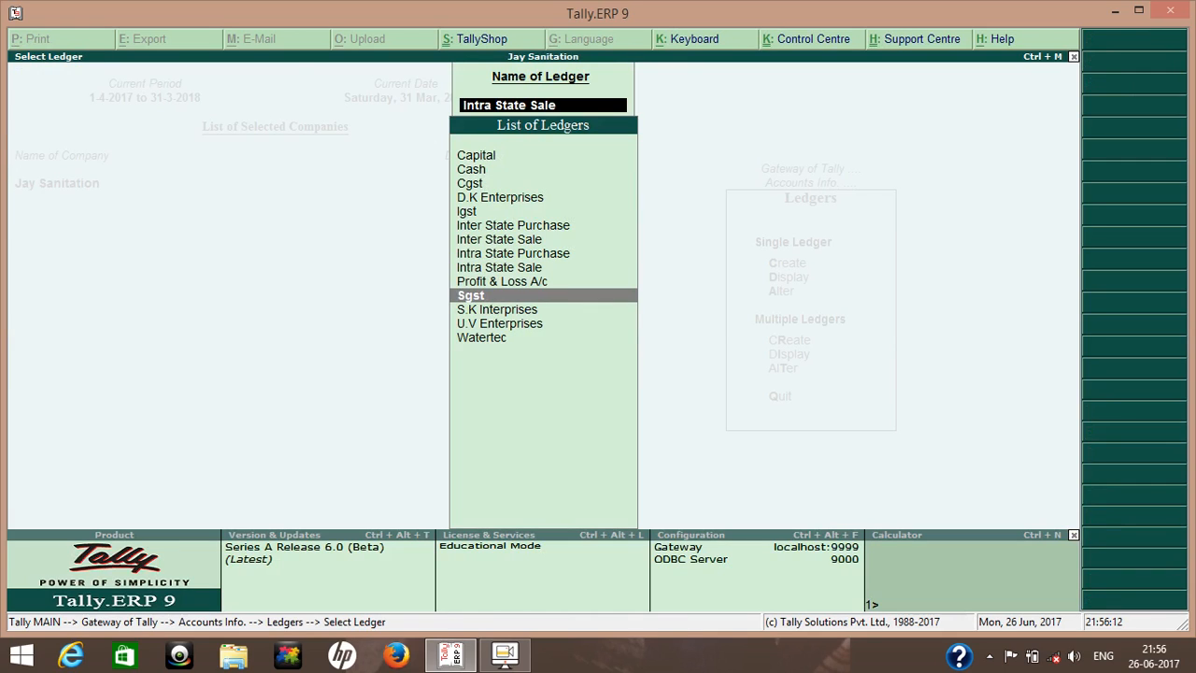
key(Return)
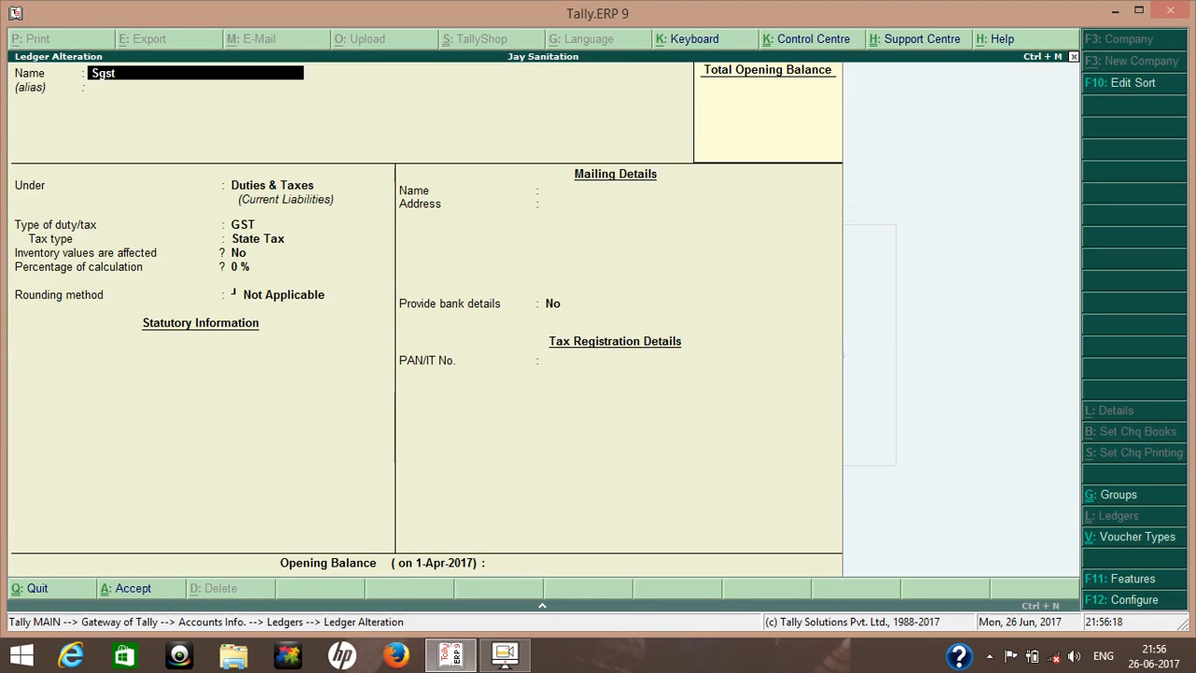
key(Escape)
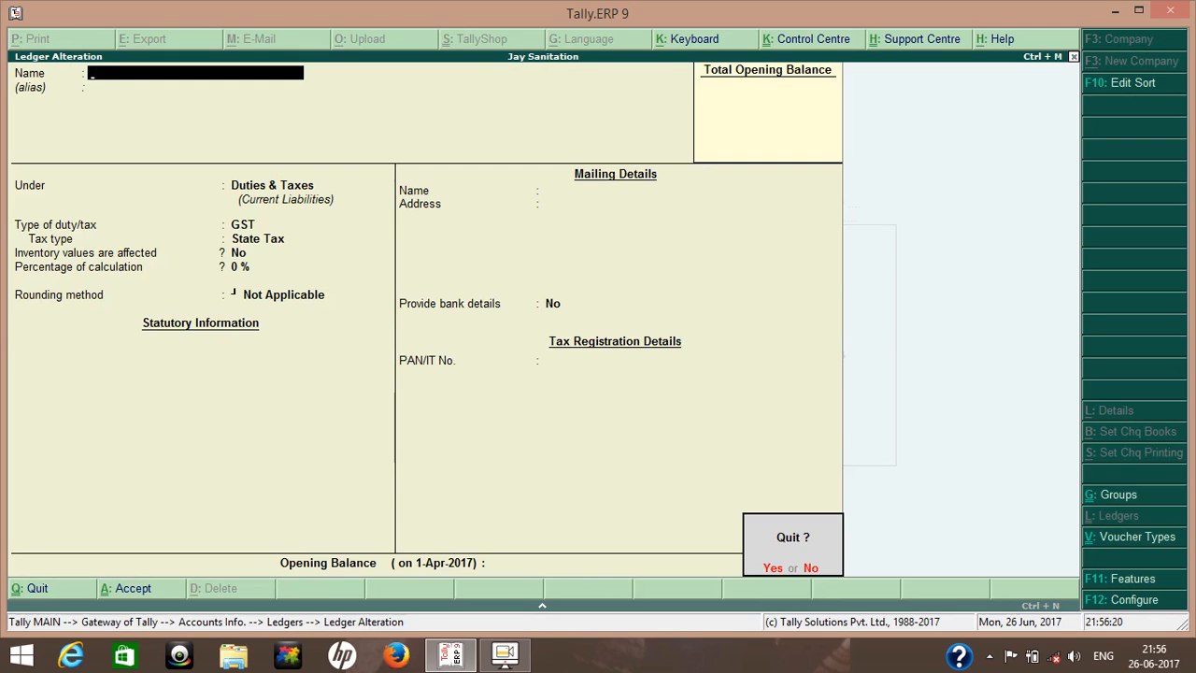
key(y)
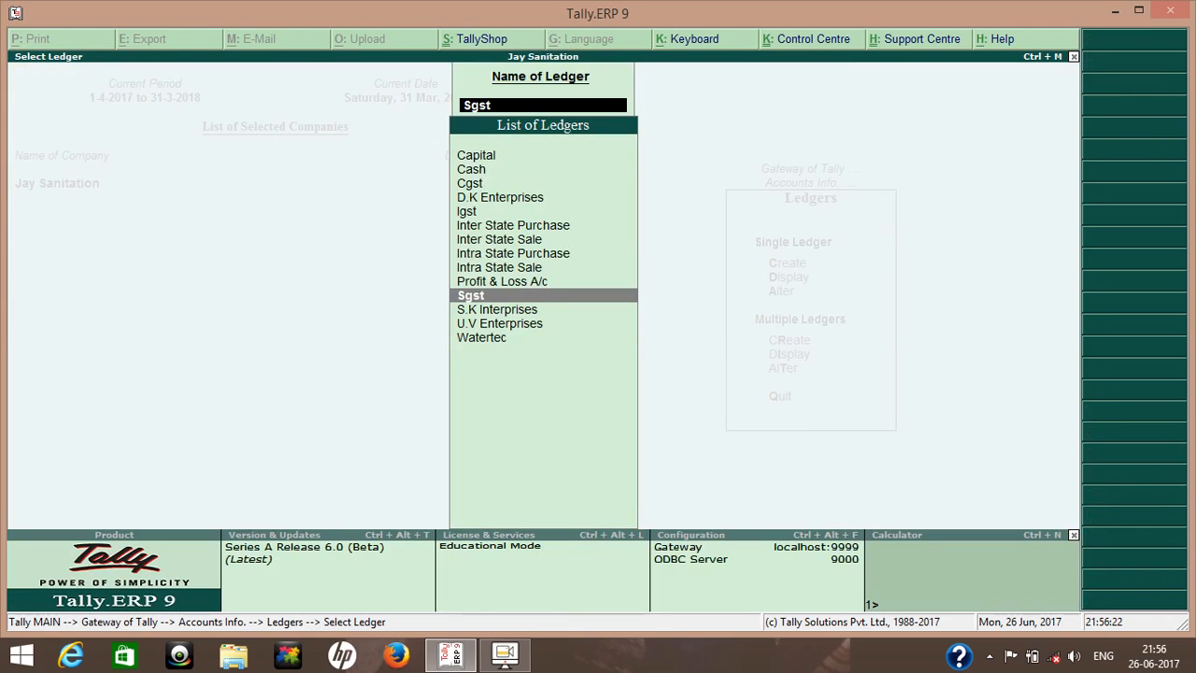
View the S.K Interprises party ledger's group, state and GST settings, and return to the ledger list without saving.
key(Down)
key(Return)
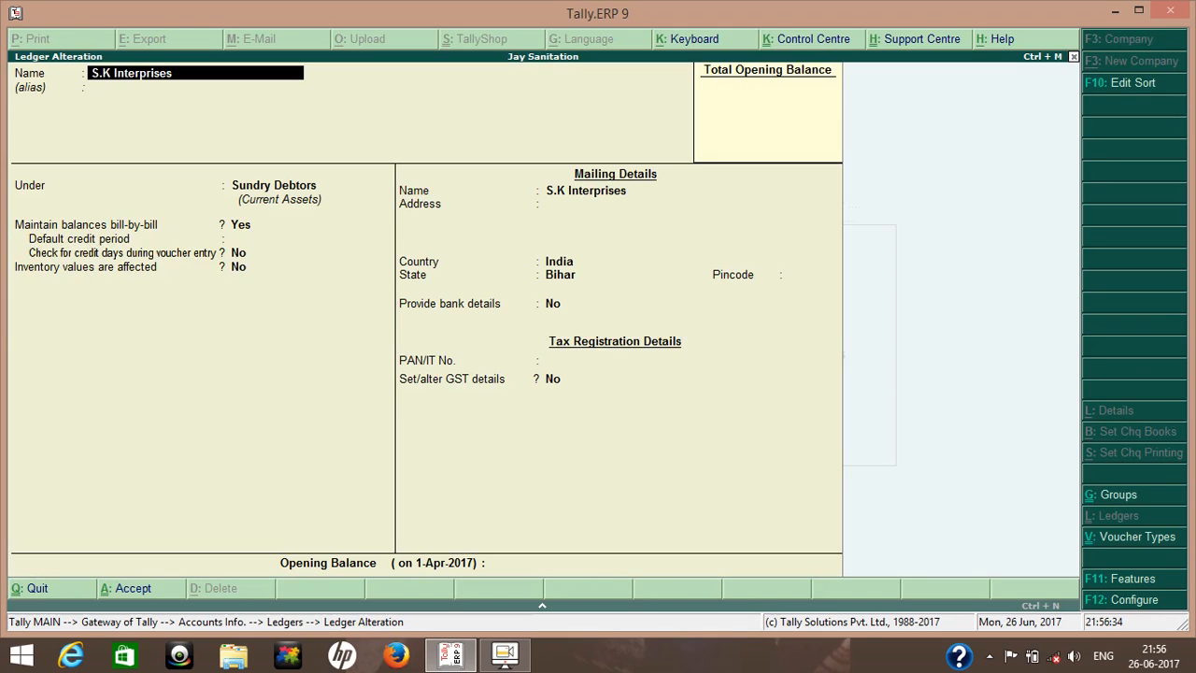
key(Escape)
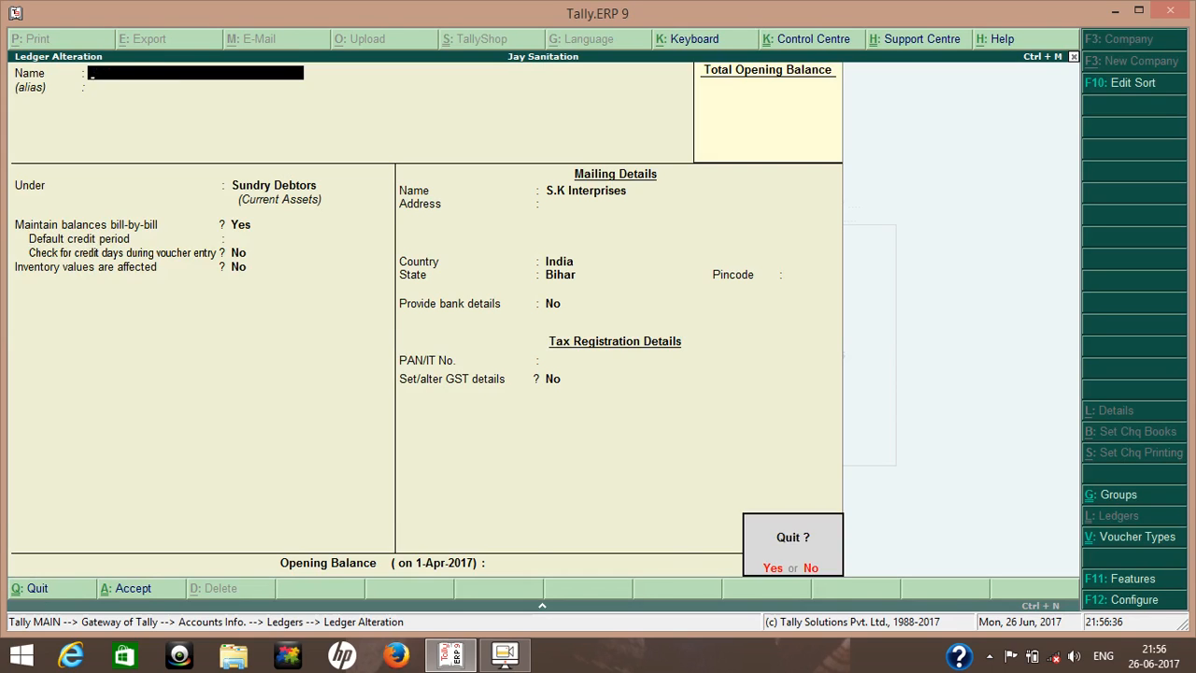
key(y)
View the U.V Enterprises party ledger's group, state and GST settings, and return to the ledger list without saving.
key(Down)
key(Return)
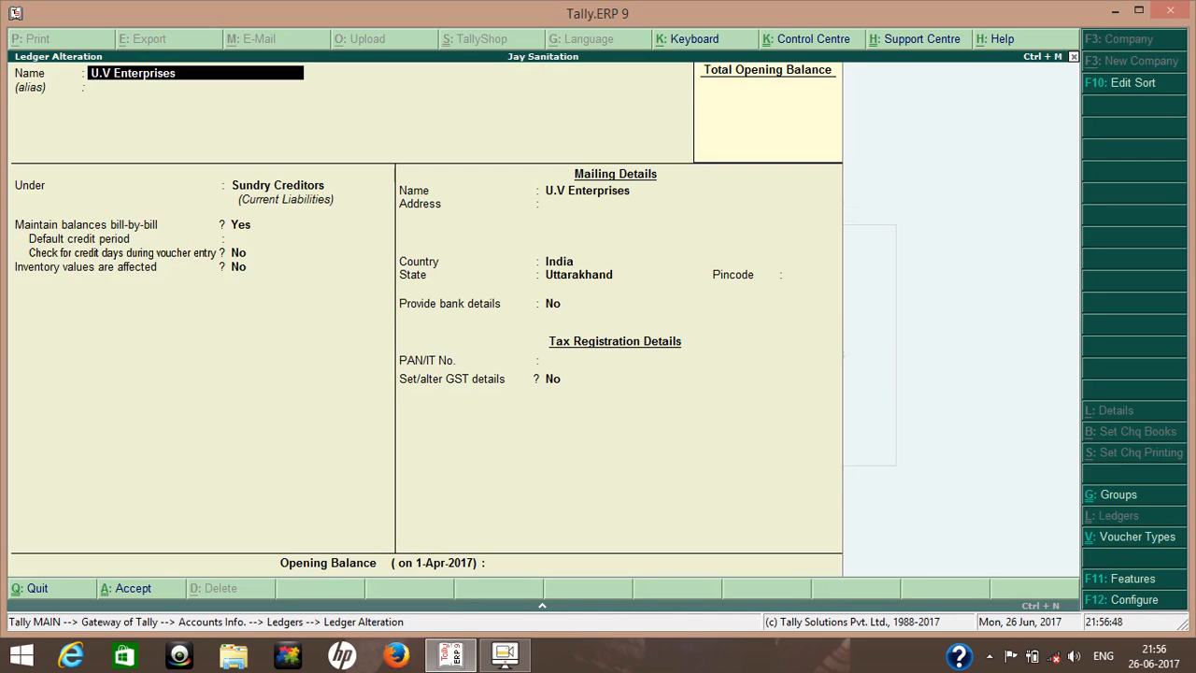
key(Escape)
key(y)
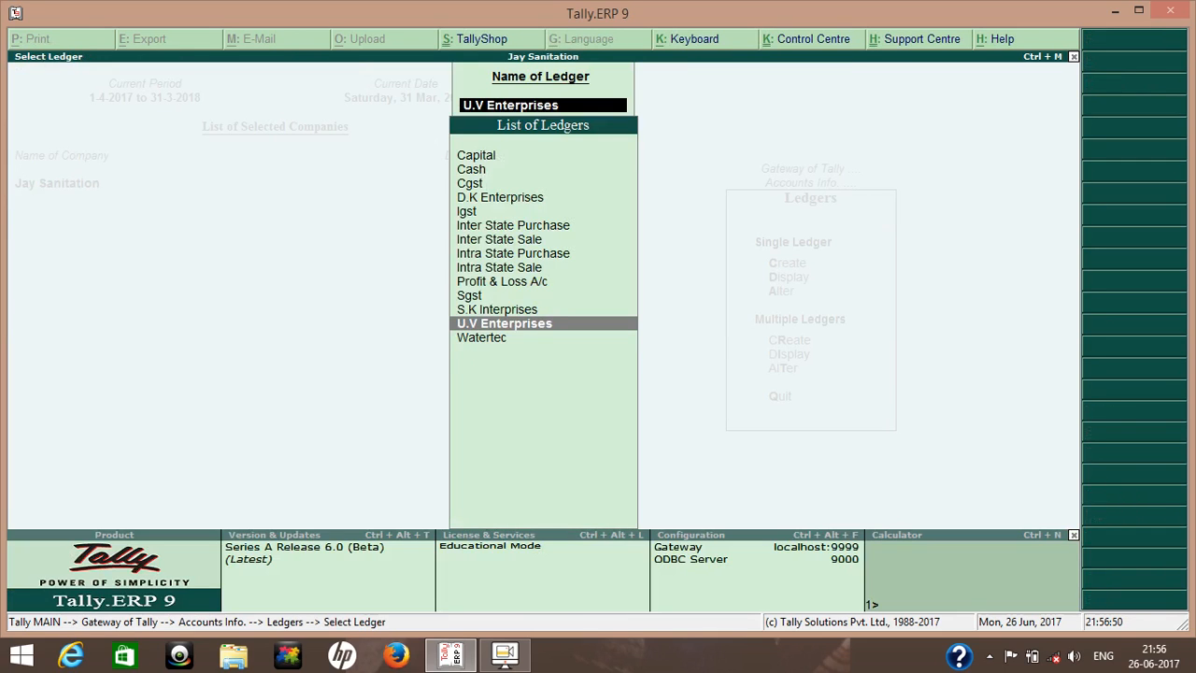
View the Watertec party ledger's group, state and GST settings, and return to the ledger list without saving.
key(Down)
key(Return)
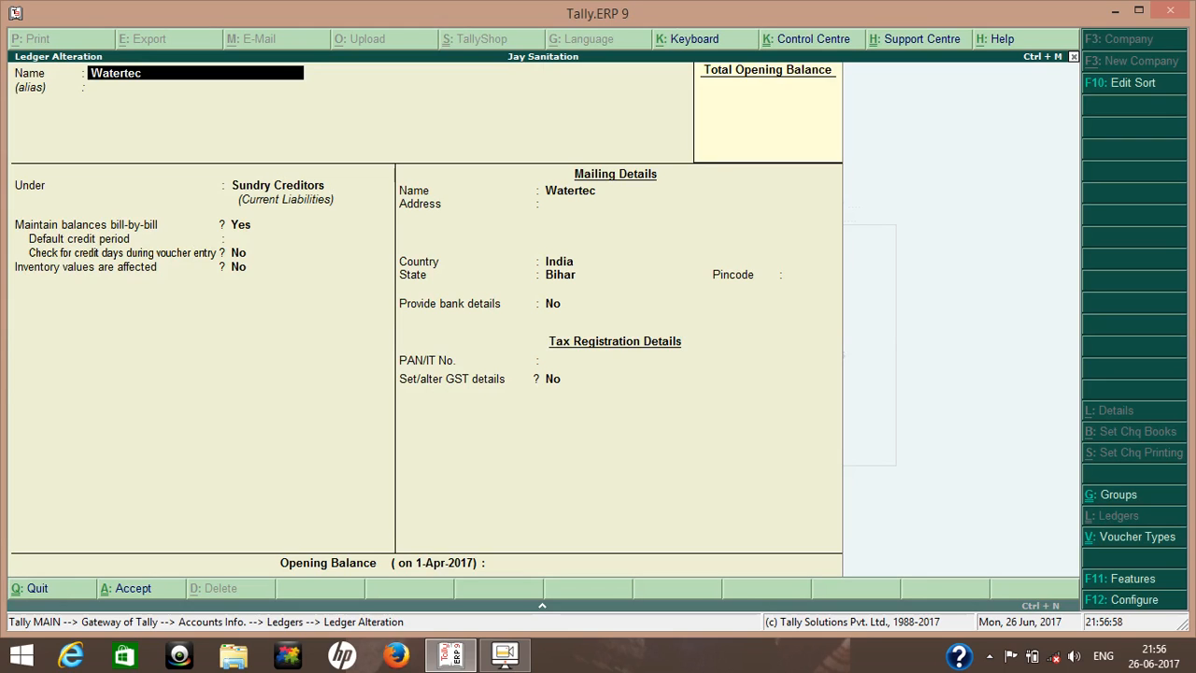
key(Escape)
key(Escape)
key(Return)
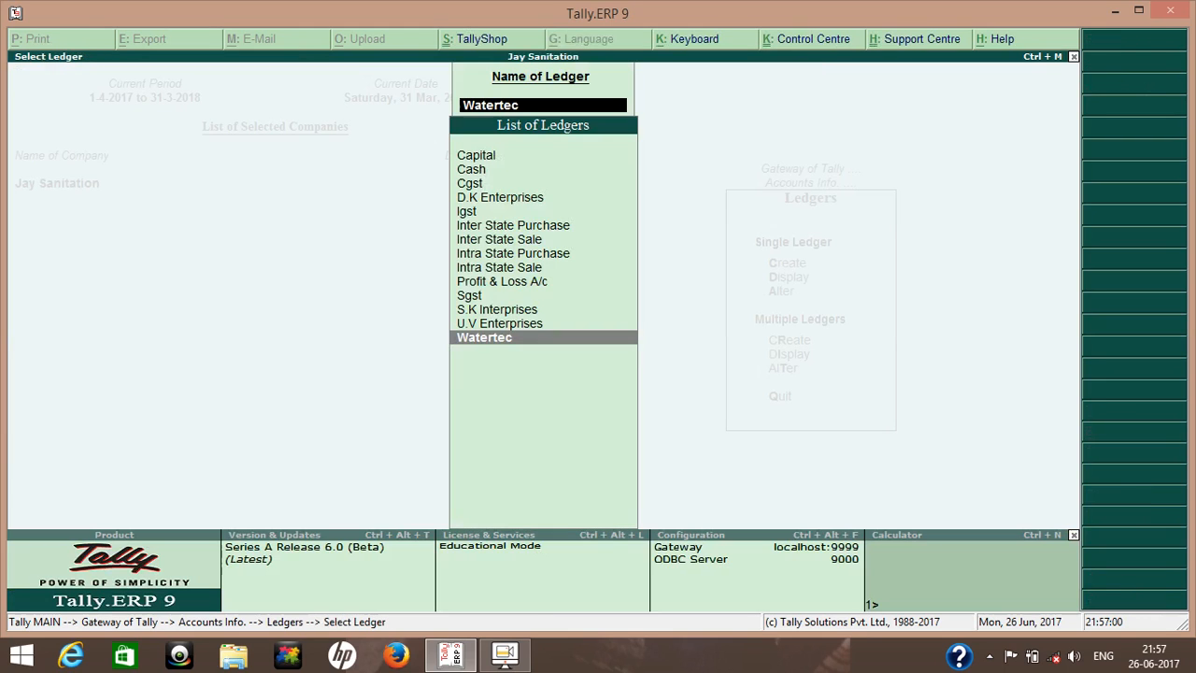
Leave the ledger masters and go to the Stock Groups options under Inventory Info.
key(Escape)
key(Escape)
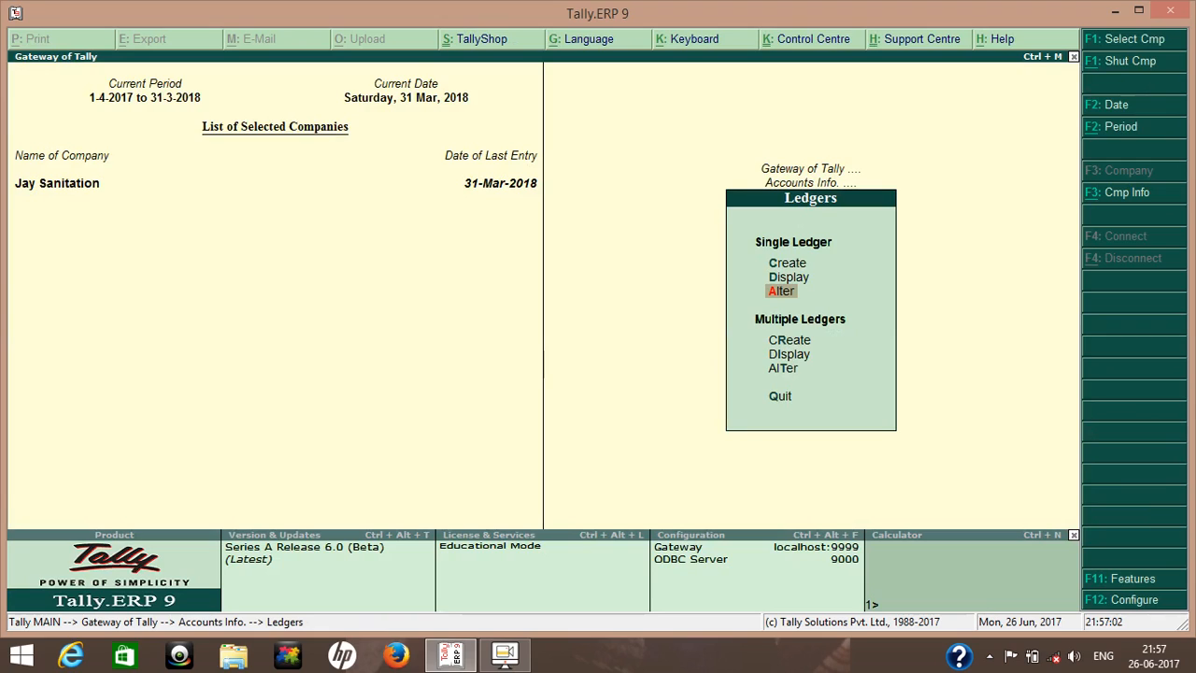
key(Escape)
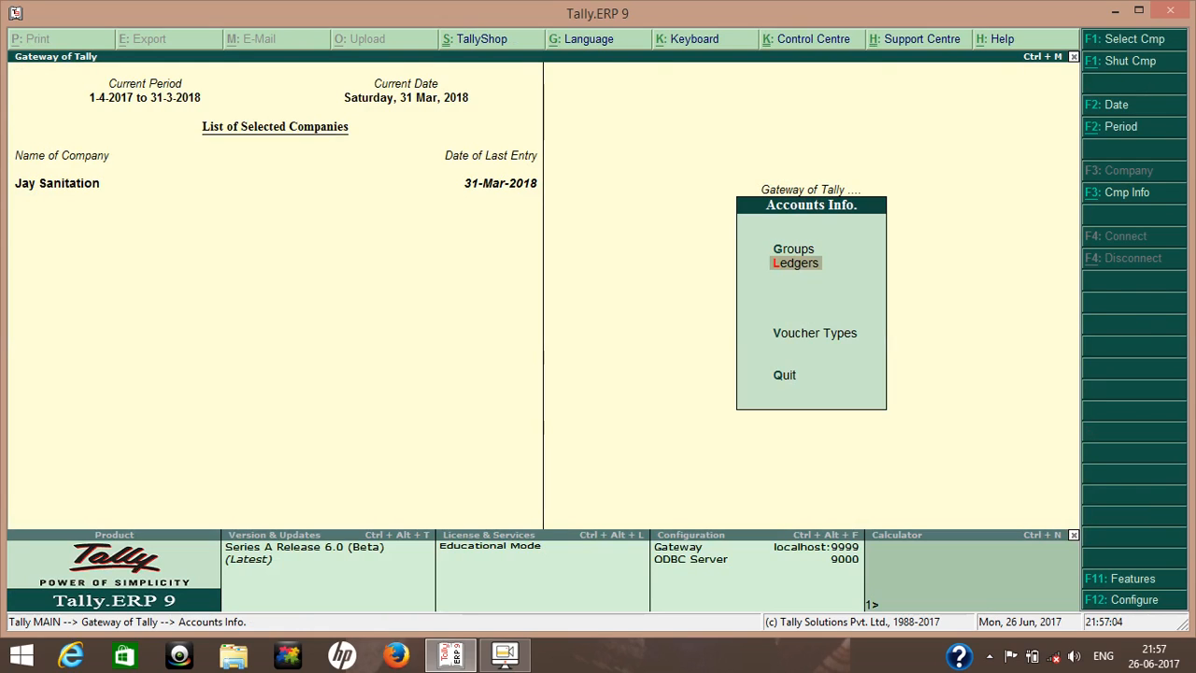
key(Escape)
key(Down)
key(Return)
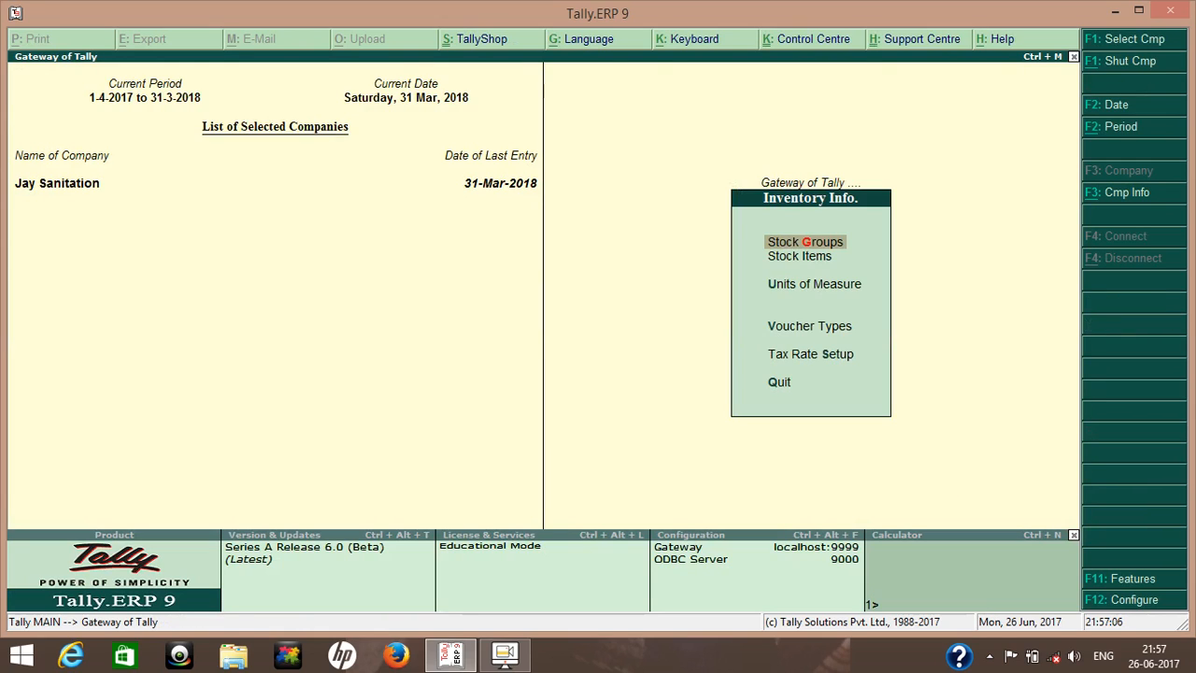
key(Return)
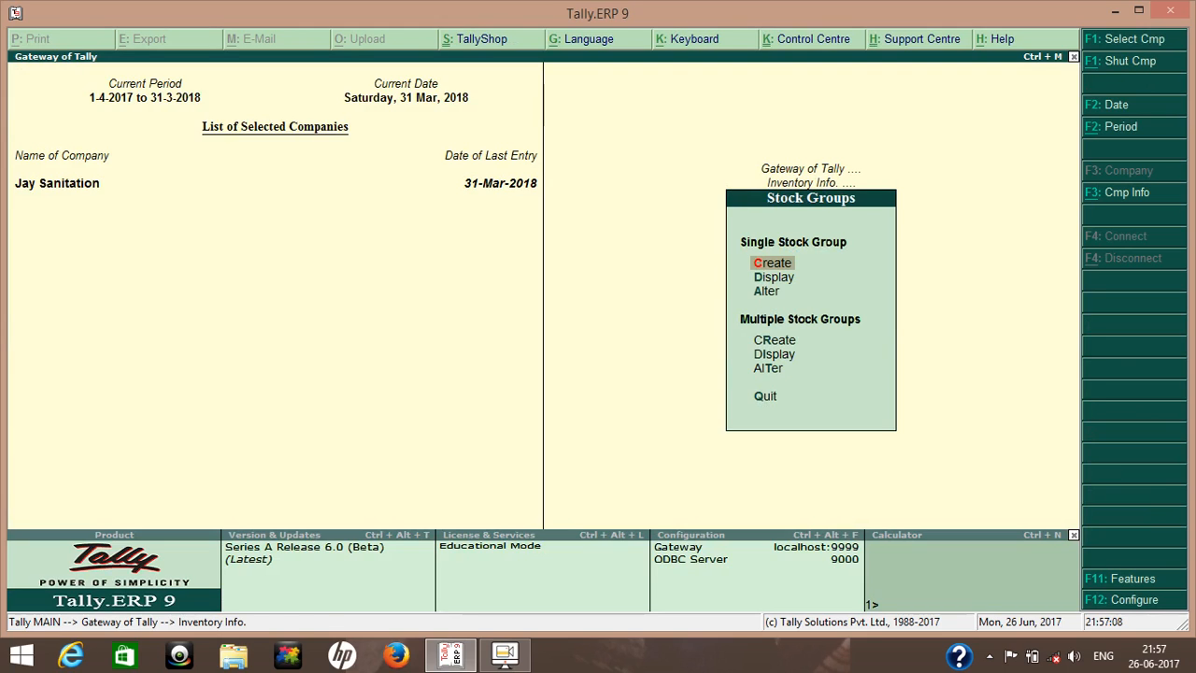
key(Return)
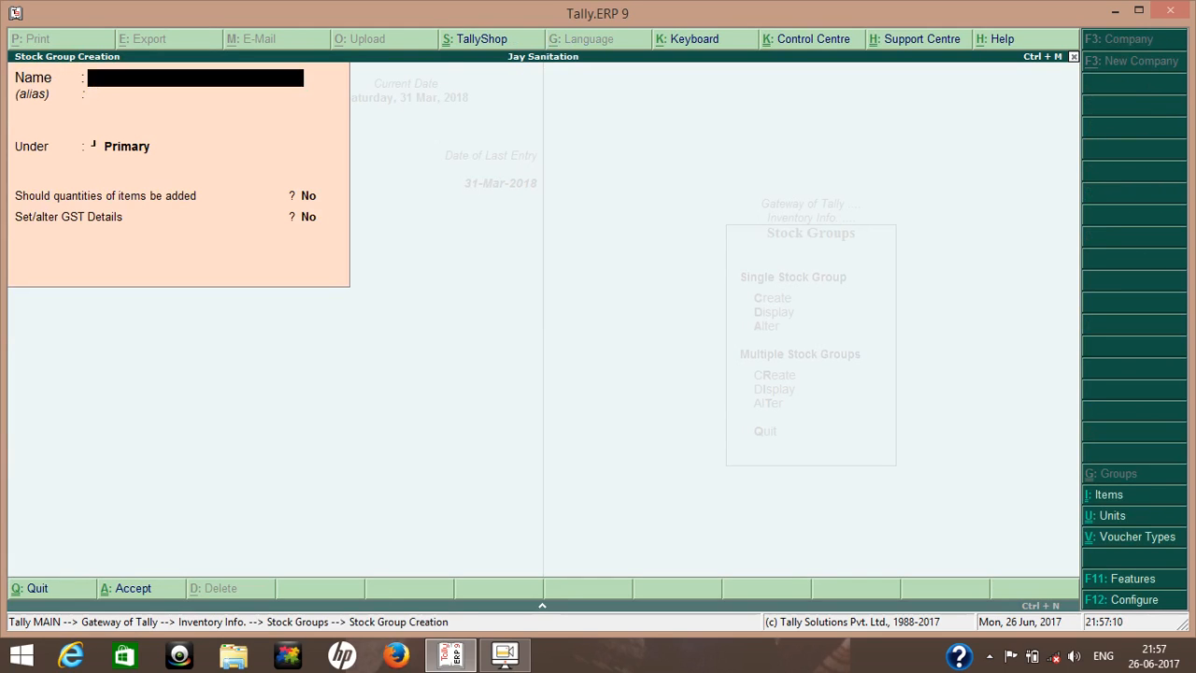
key(Escape)
key(Return)
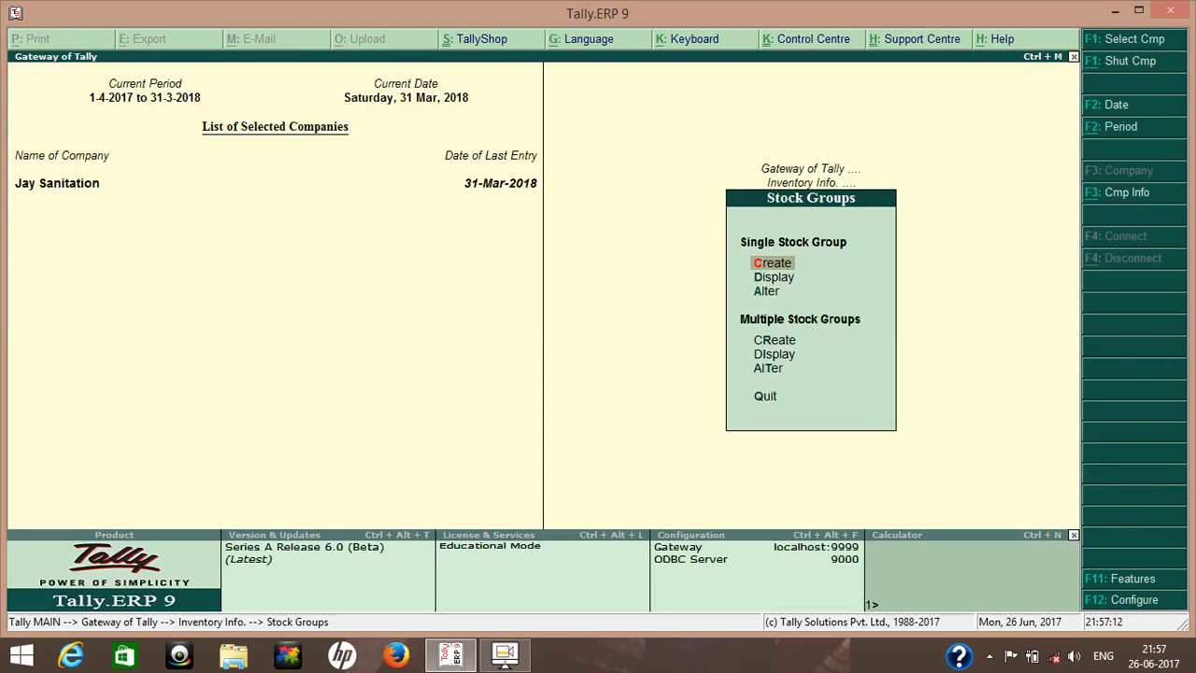
Open the Monitor stock group for alteration and set Set/alter GST Details to Yes to show its tax rate details.
key(Down)
key(Down)
key(Return)
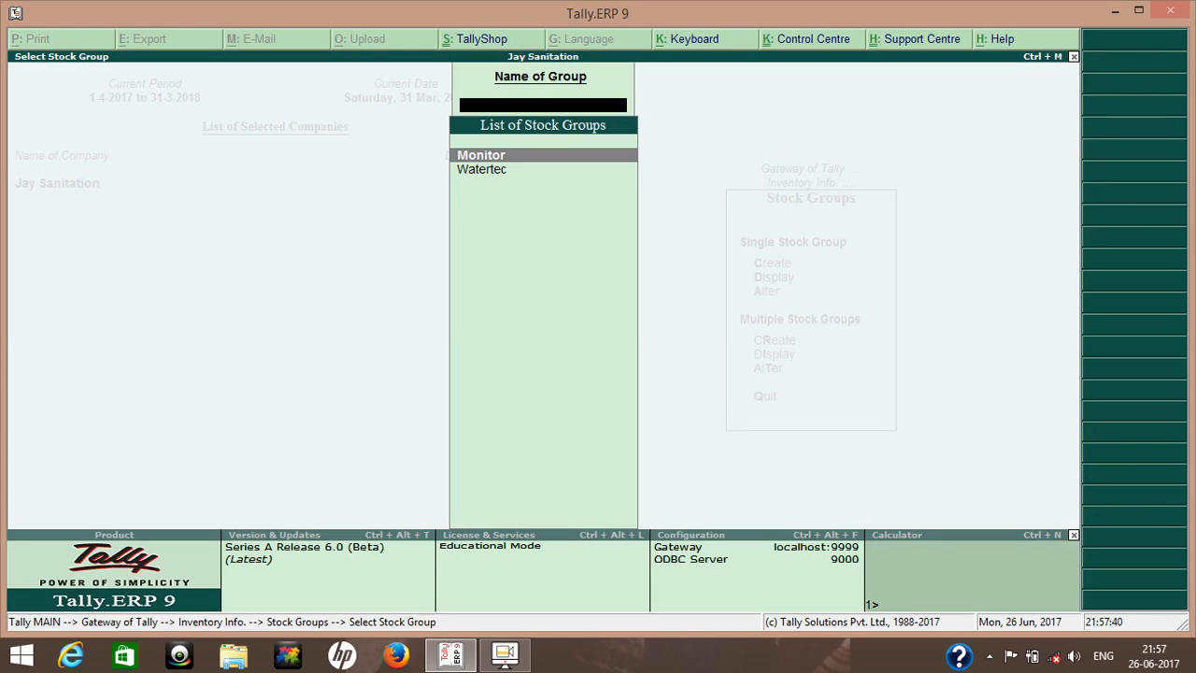
key(Return)
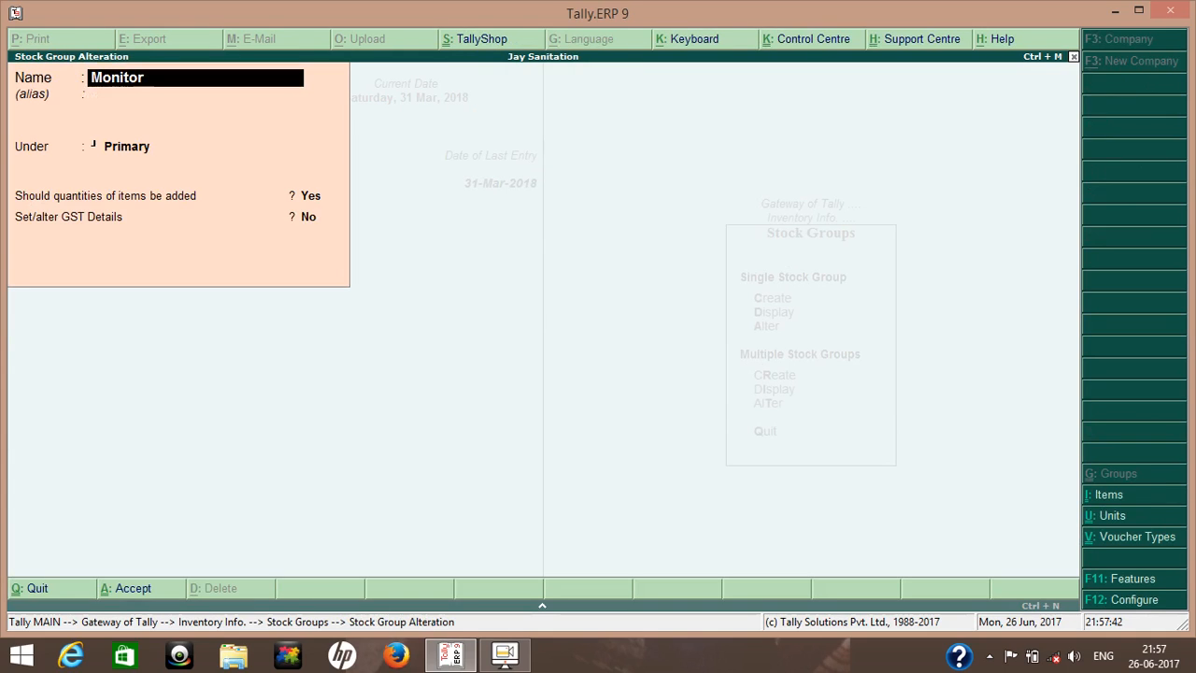
key(Return)
key(Return)
key(Return)
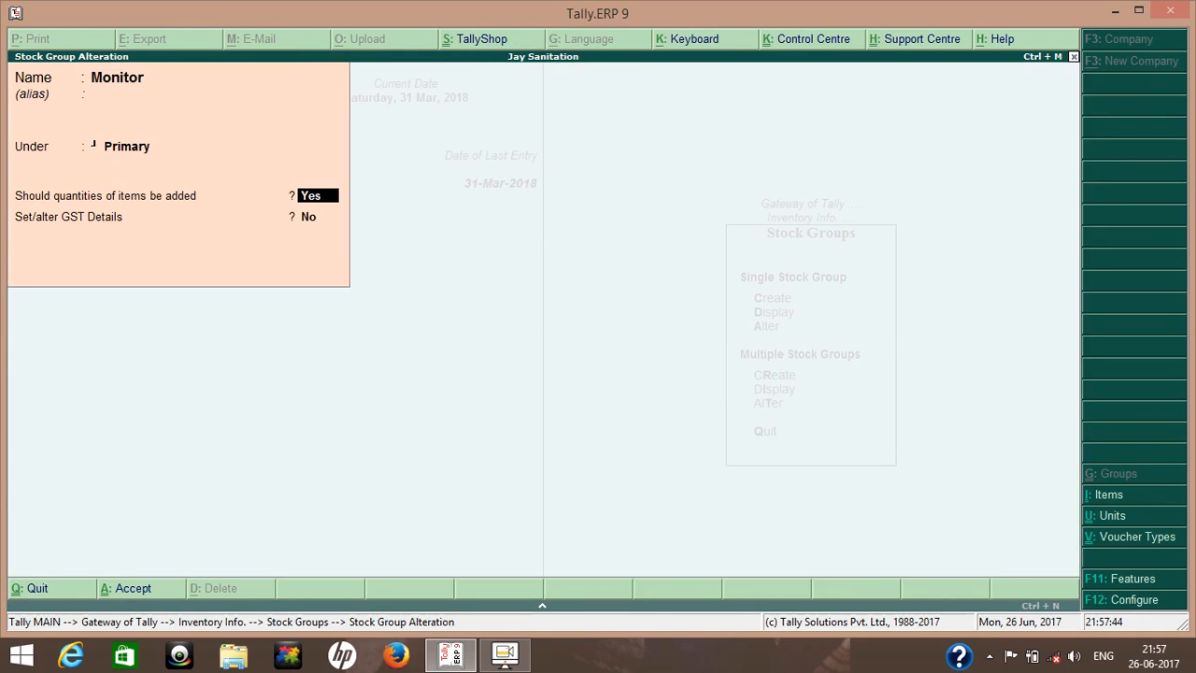
key(Return)
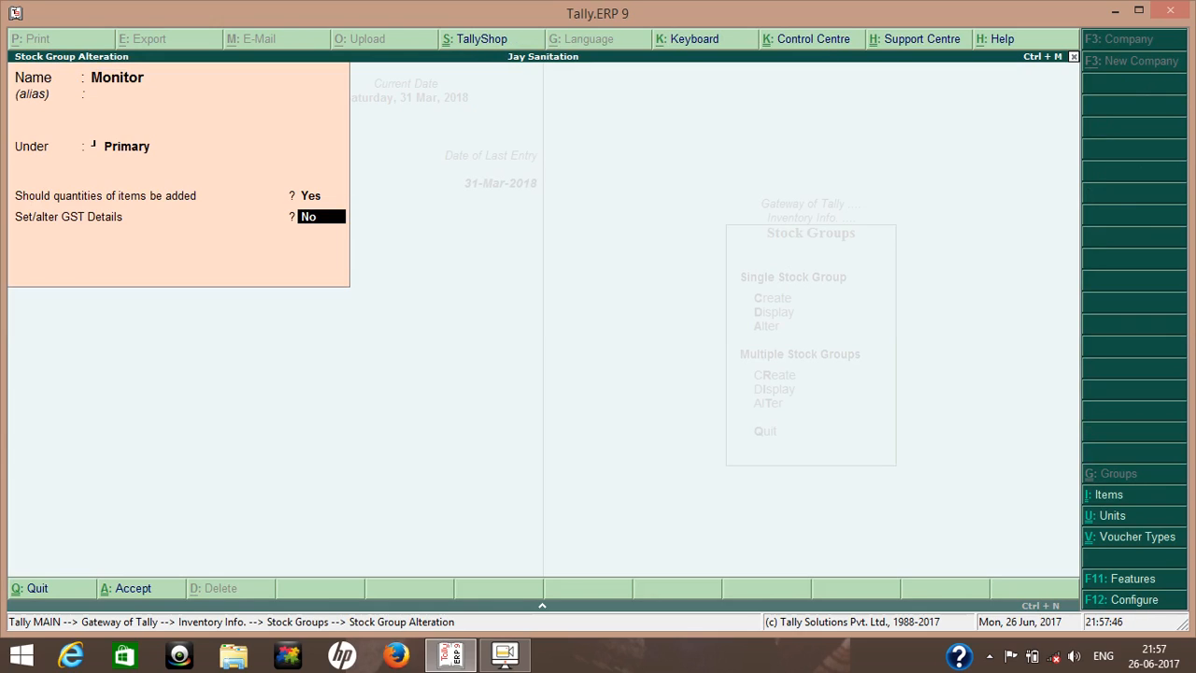
text(y)
key(Return)
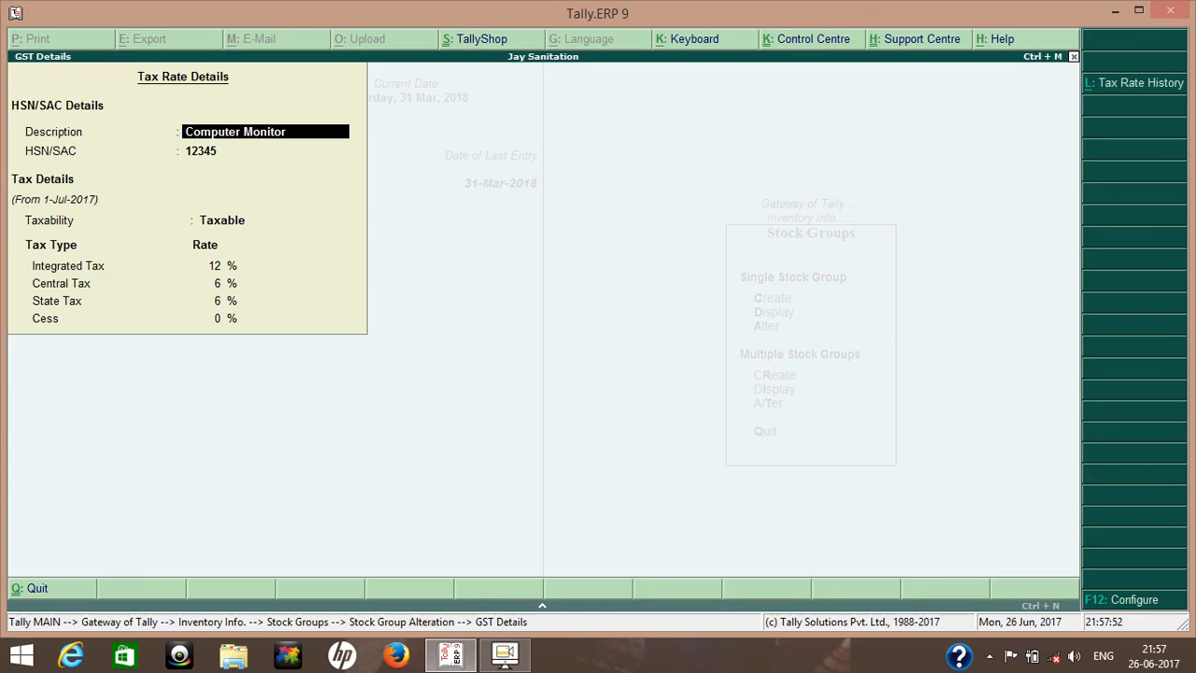
Review the Monitor group's HSN/SAC and taxability fields, and view the GST details configuration options without changing them.
key(Return)
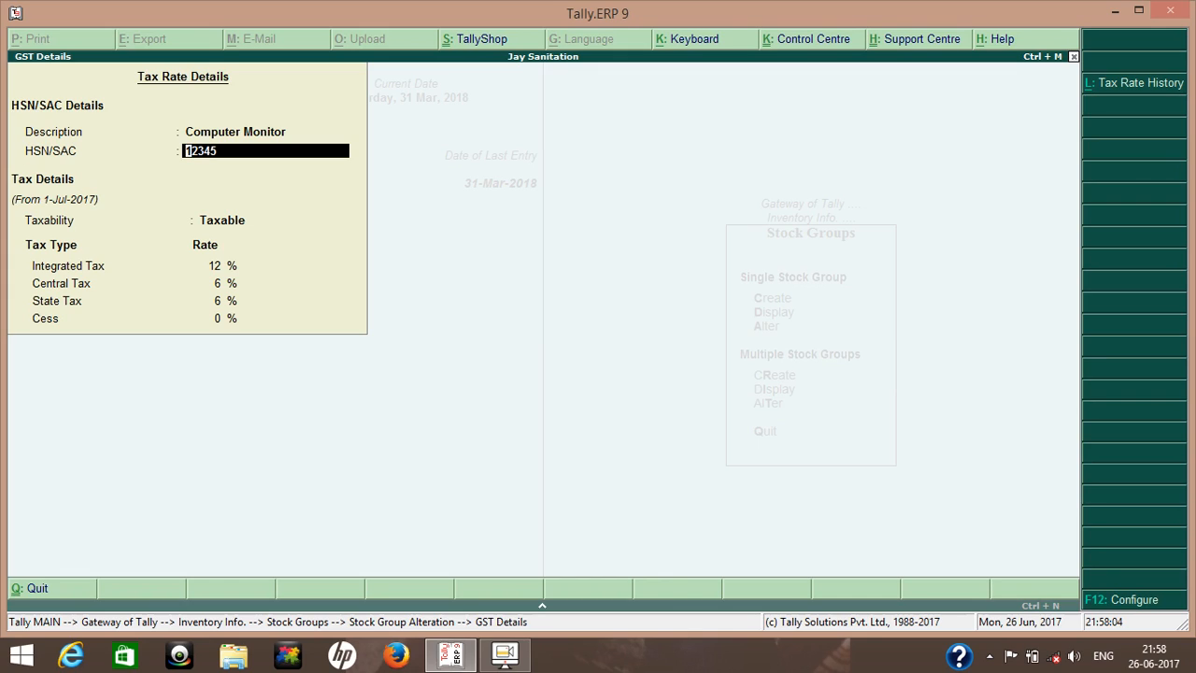
key(Return)
key(Return)
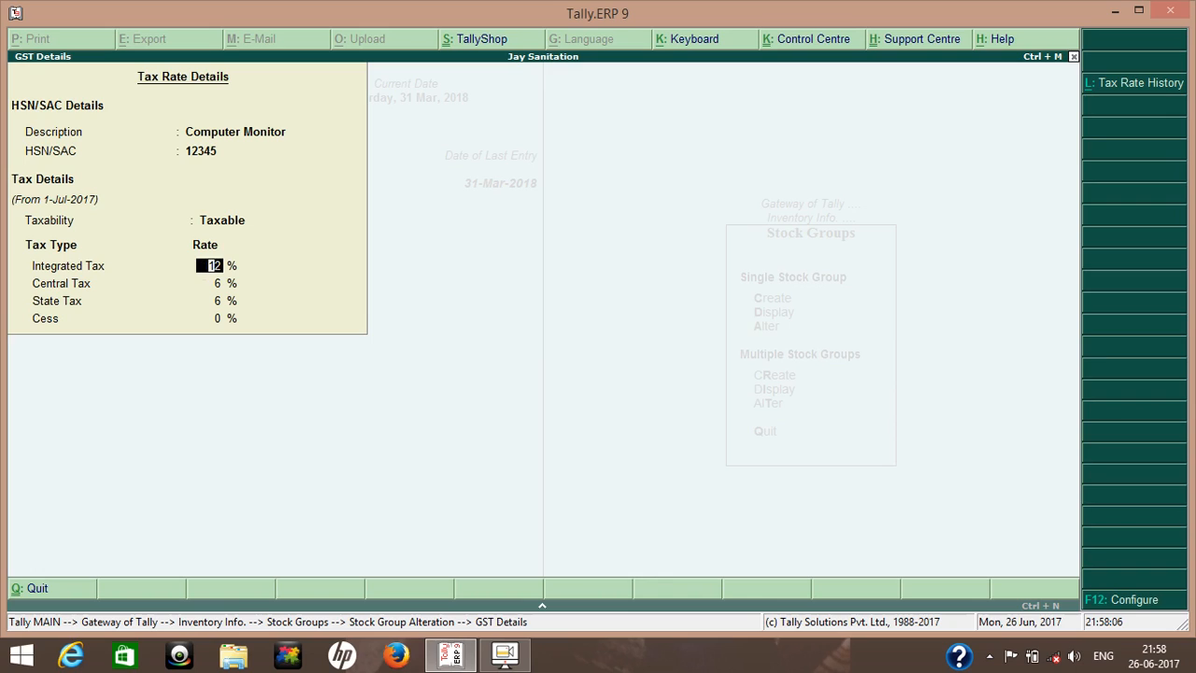
key(BackSpace)
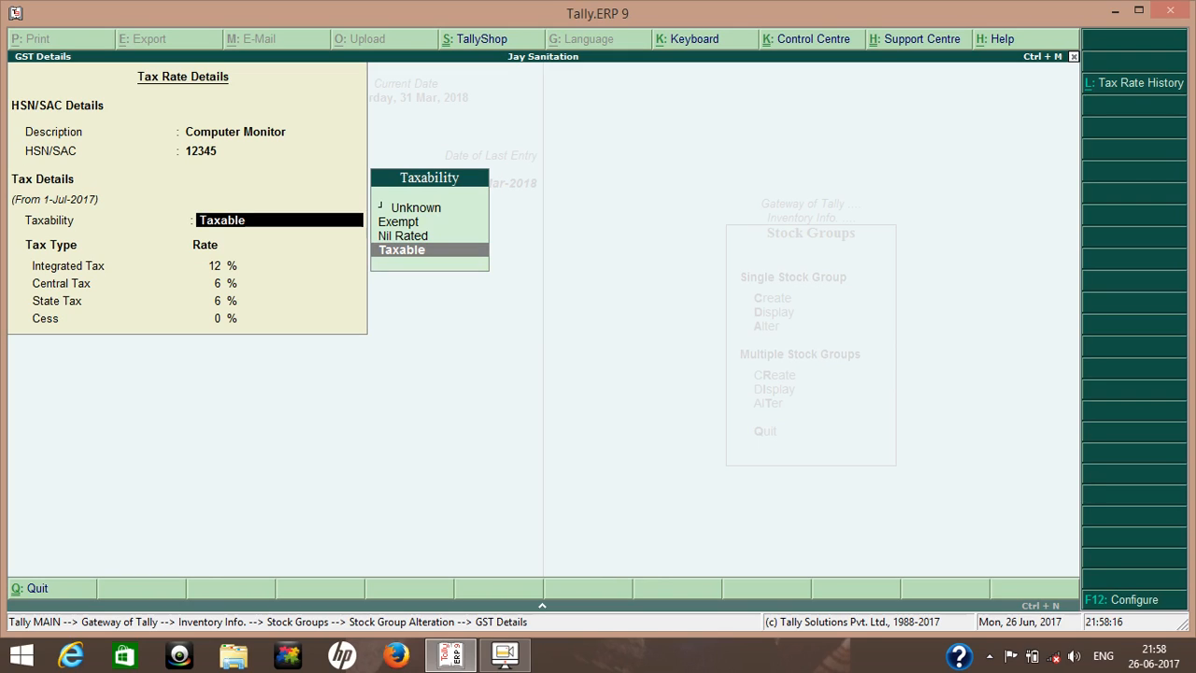
key(F12)
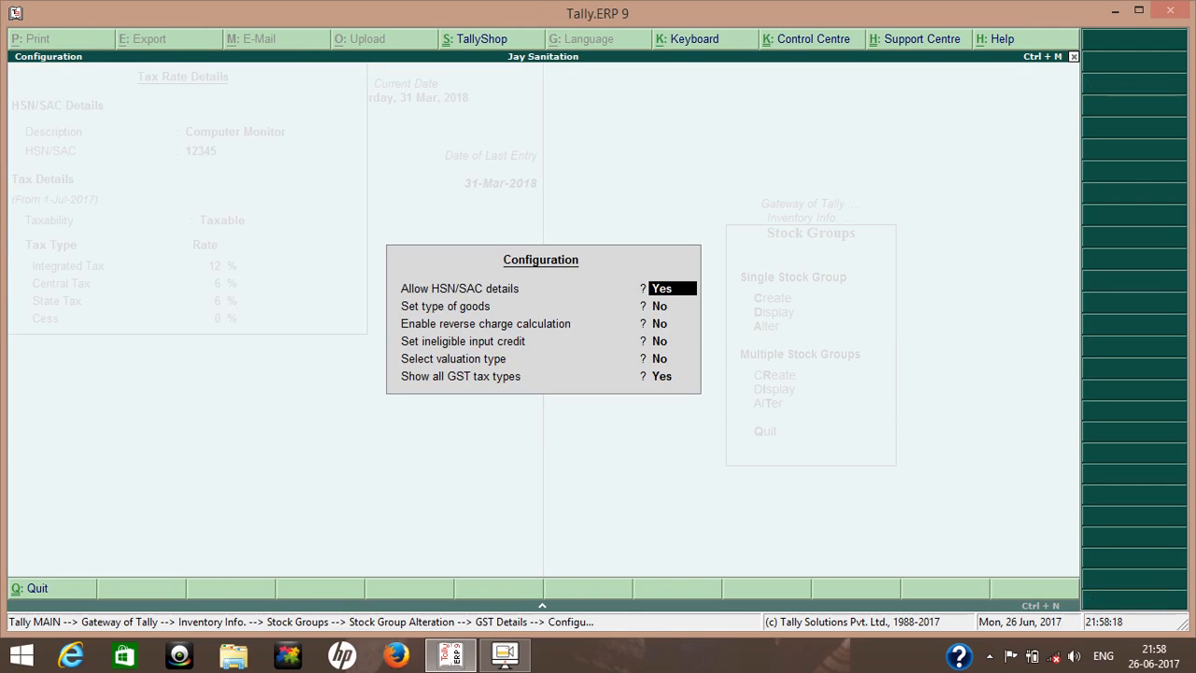
key(Escape)
key(Escape)
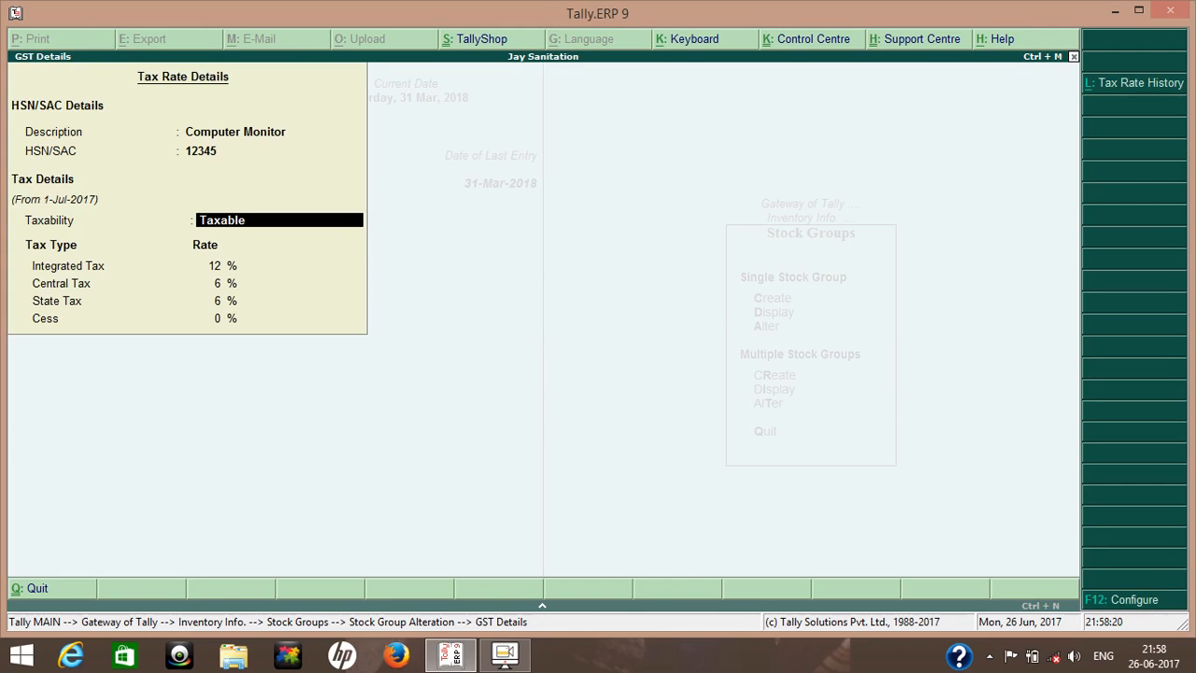
Review the Monitor group's integrated, central and state tax rates, and return to the stock group list without saving.
key(Return)
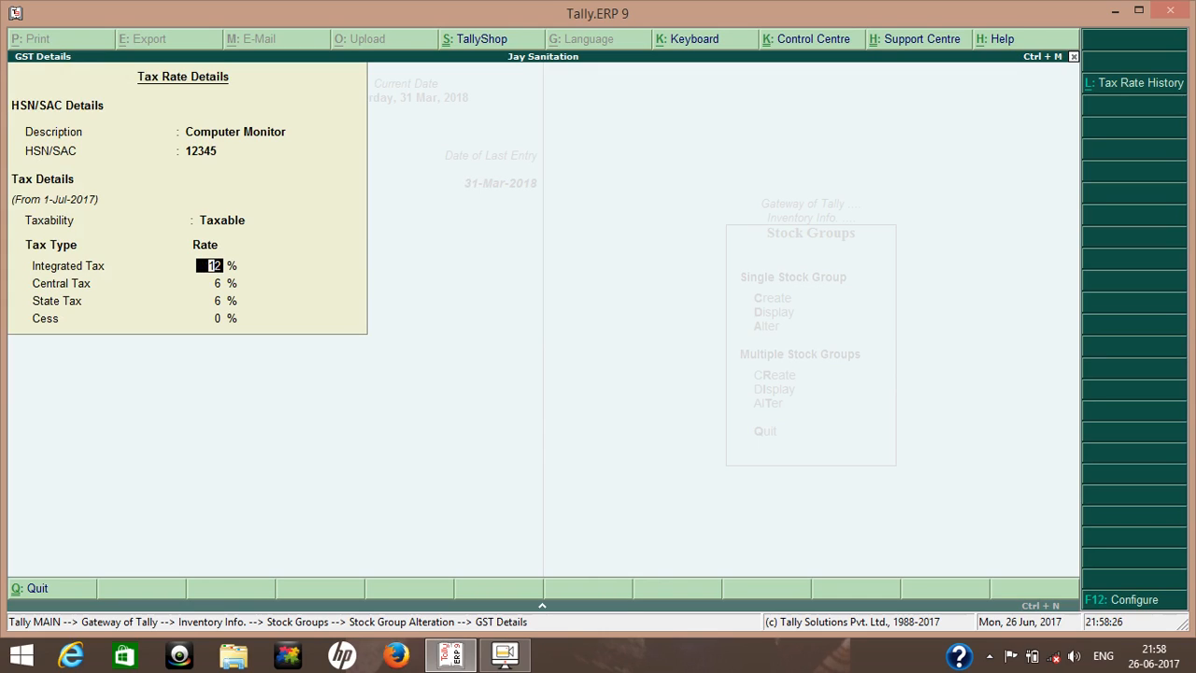
key(Return)
key(Return)
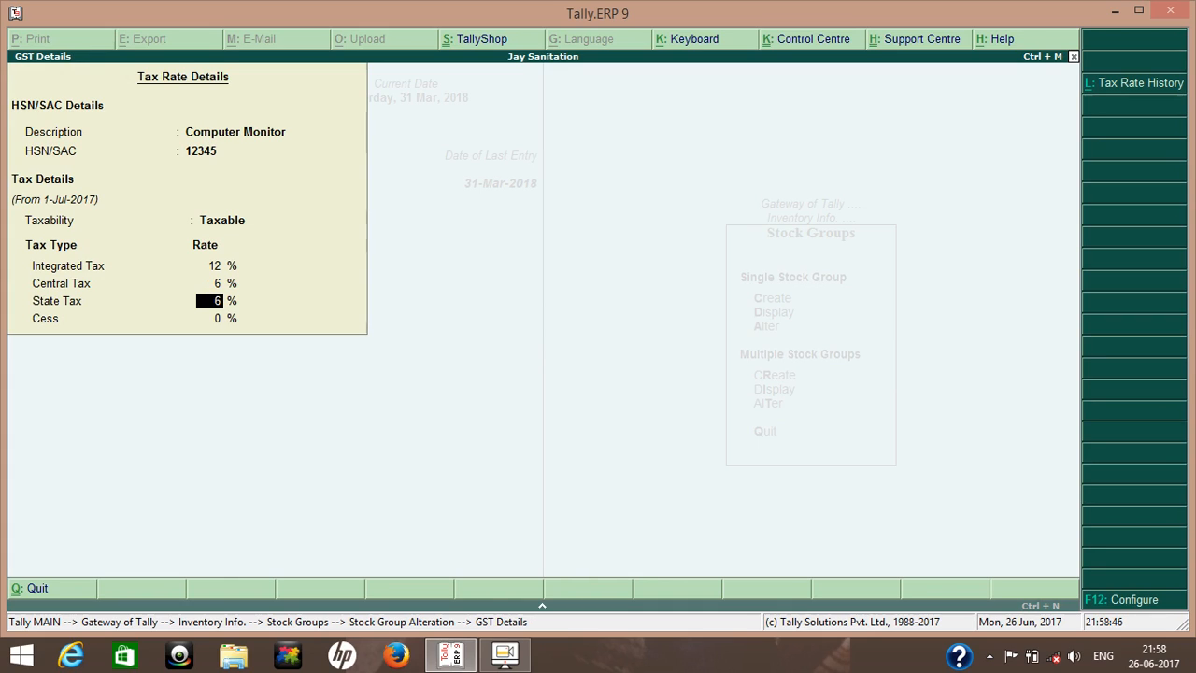
key(Up)
key(Up)
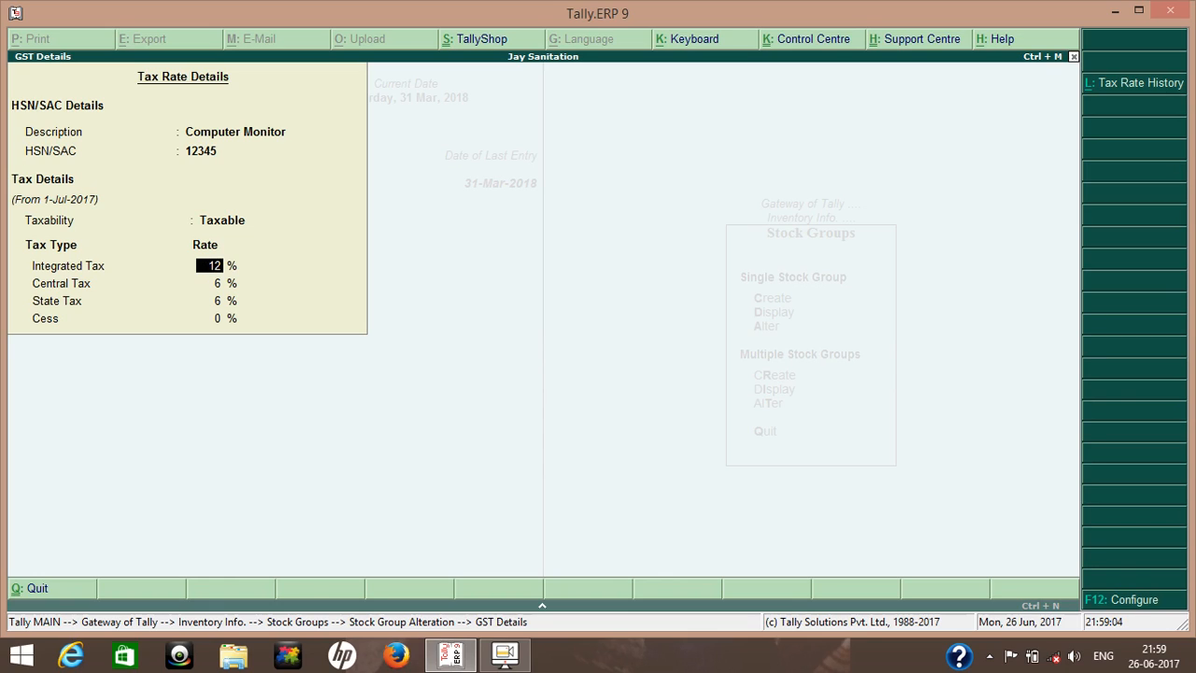
key(Escape)
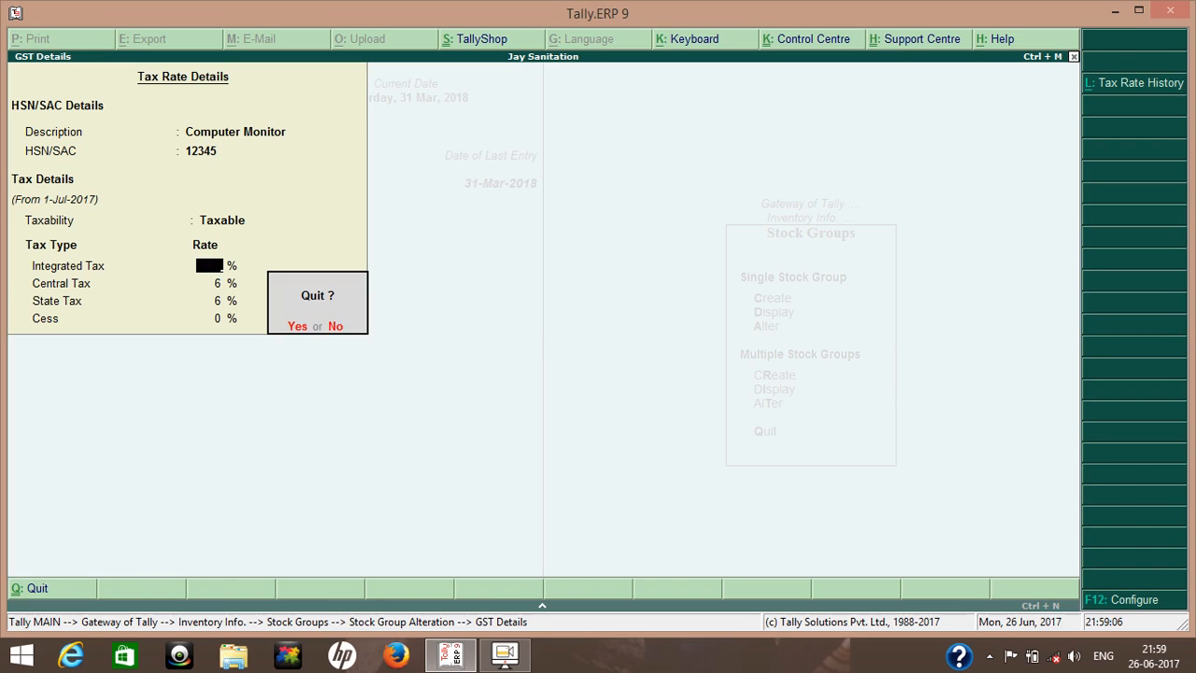
key(Return)
key(Escape)
key(Return)
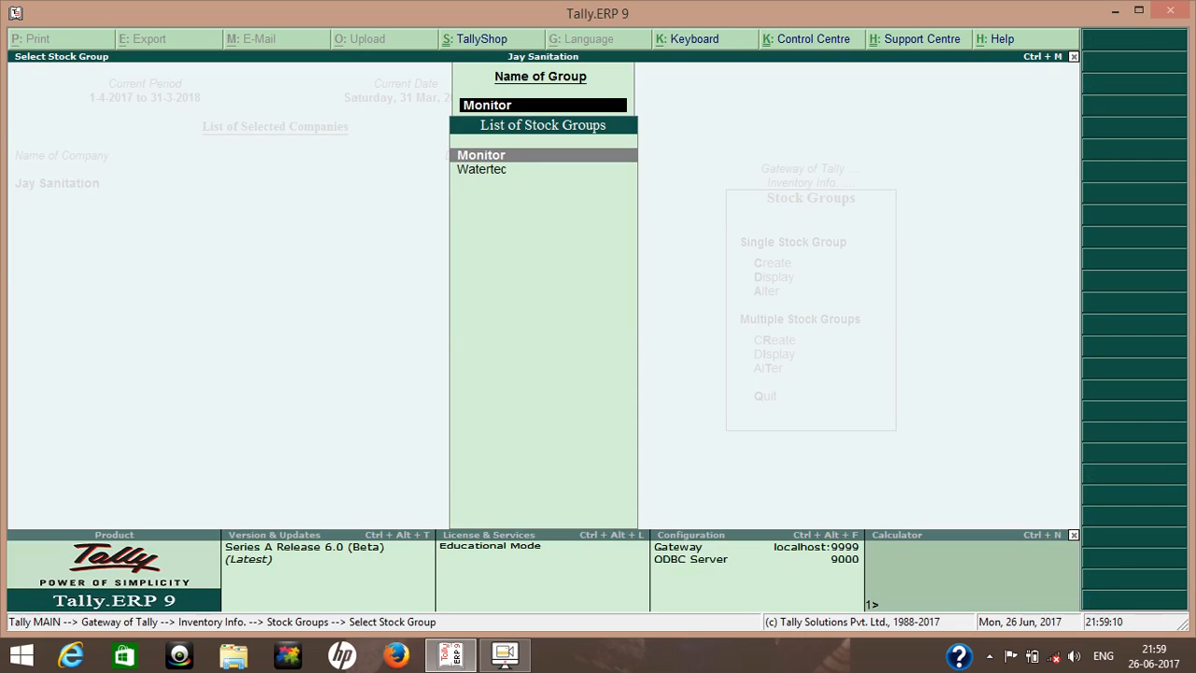
Leave the stock groups and open the list of stock items for single-item alteration.
key(Escape)
key(Escape)
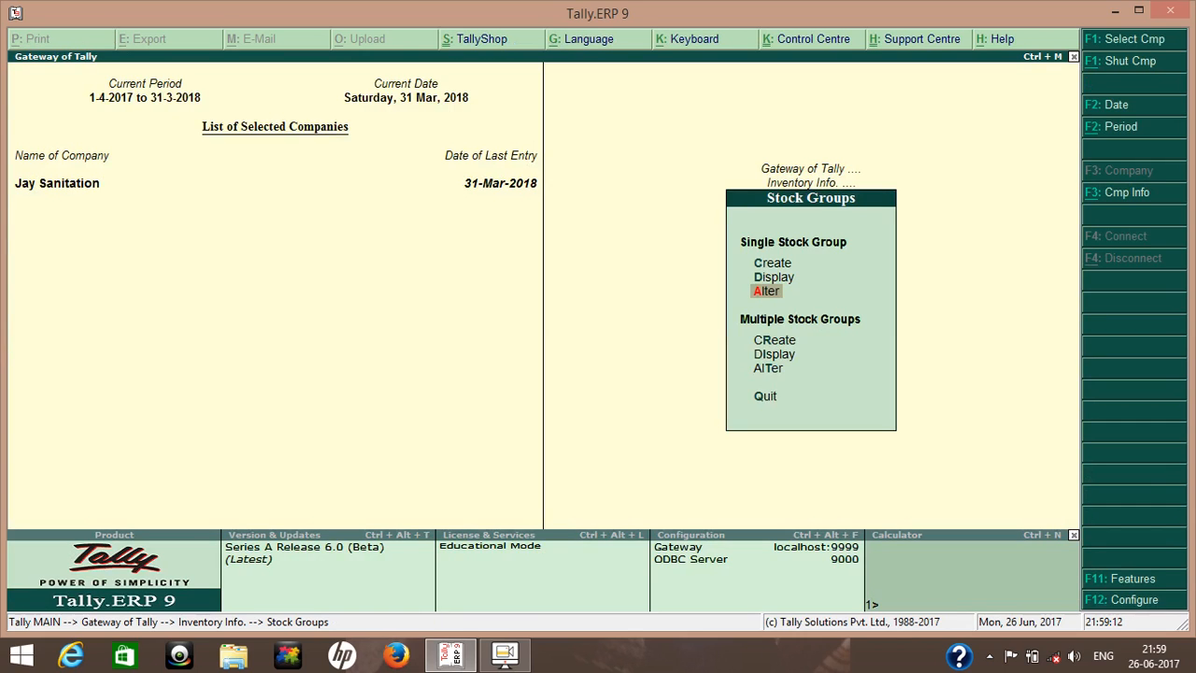
key(Escape)
key(Down)
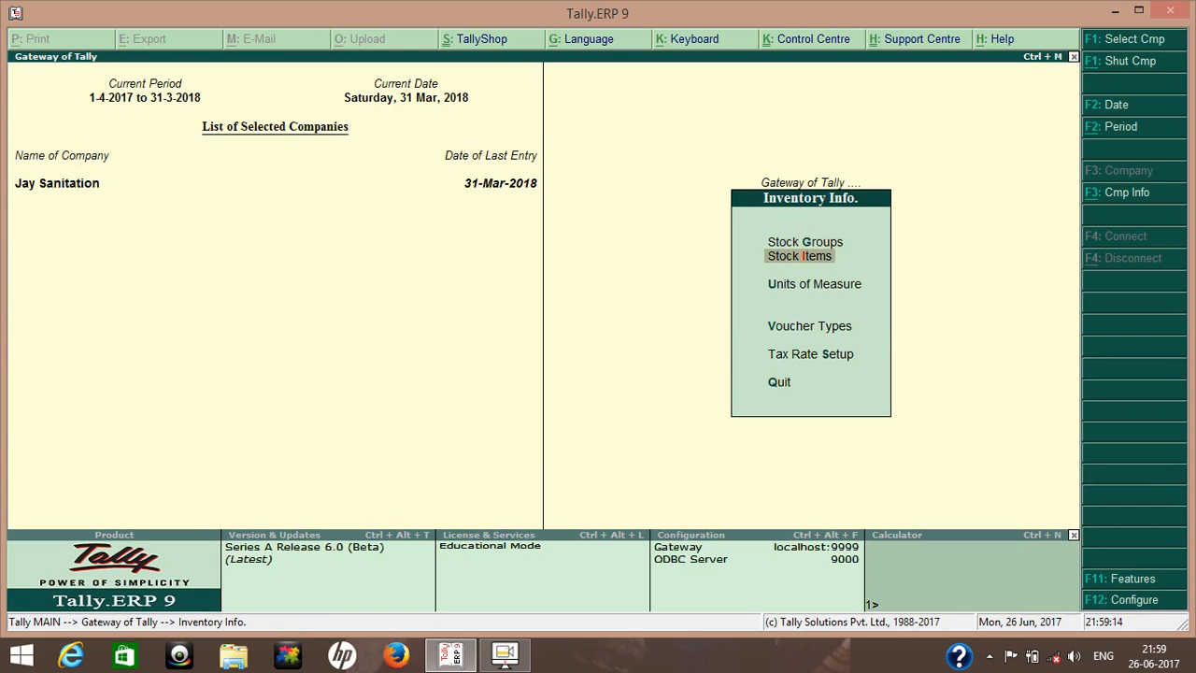
key(Return)
key(Down)
key(Down)
key(Return)
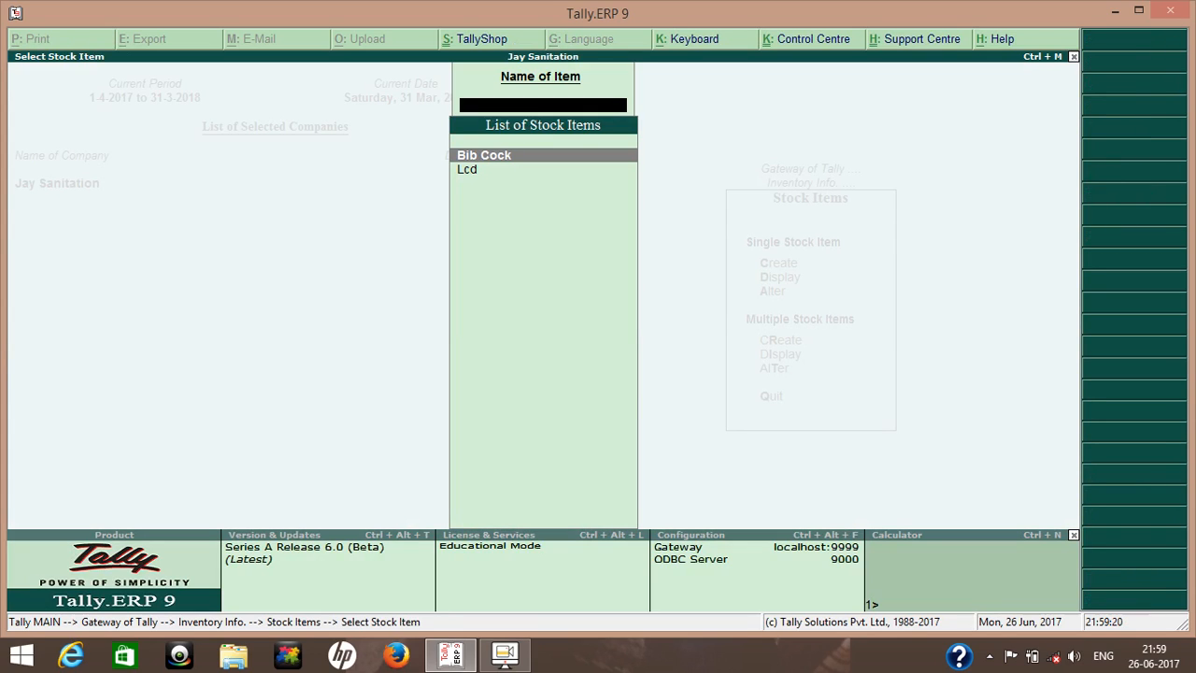
Review the Bib Cock item's parent group, units and GST applicability, and return to the stock items menu without saving.
key(Return)
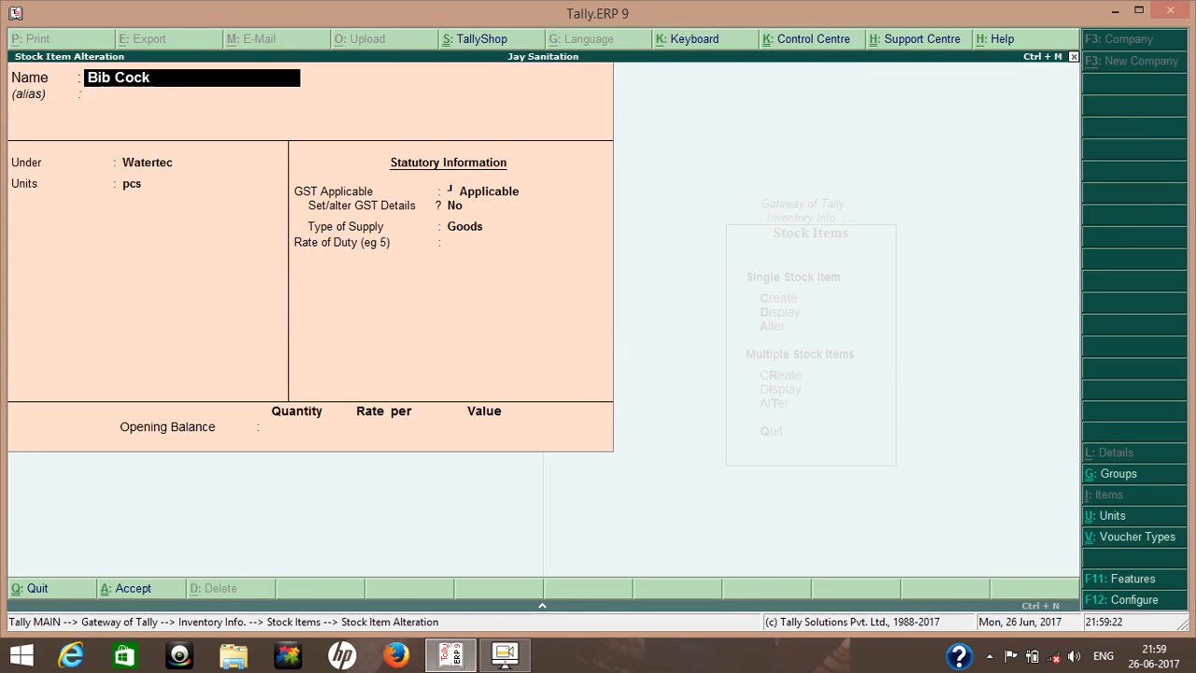
key(Return)
key(Return)
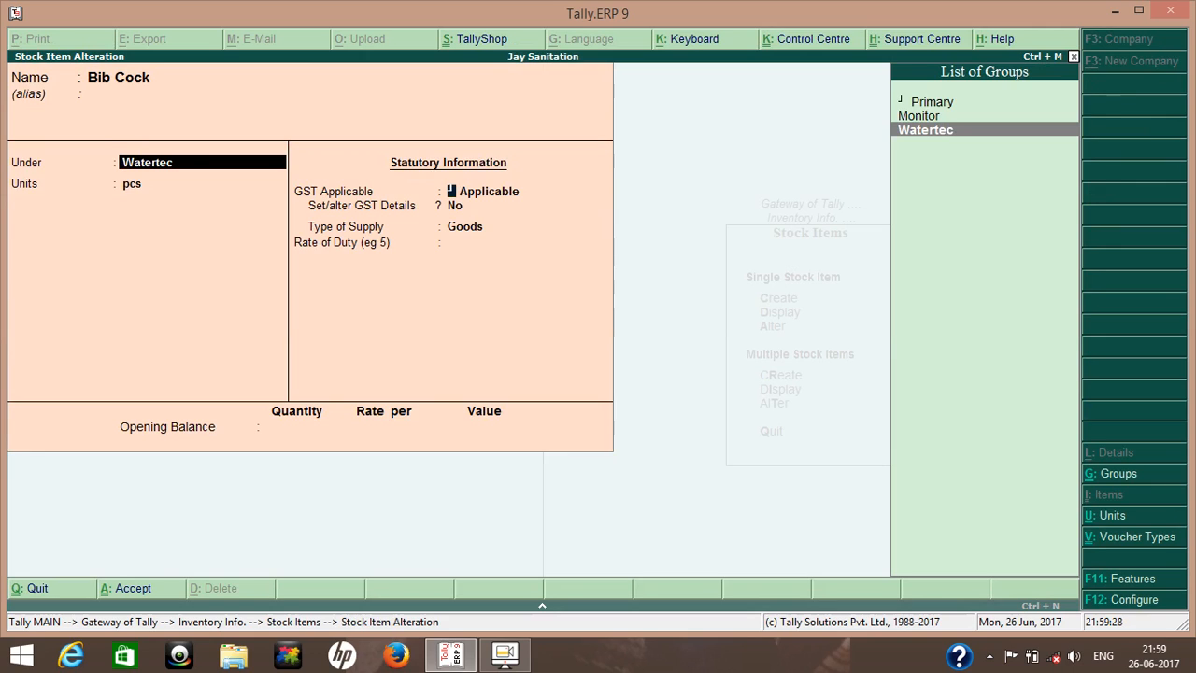
key(Return)
key(Return)
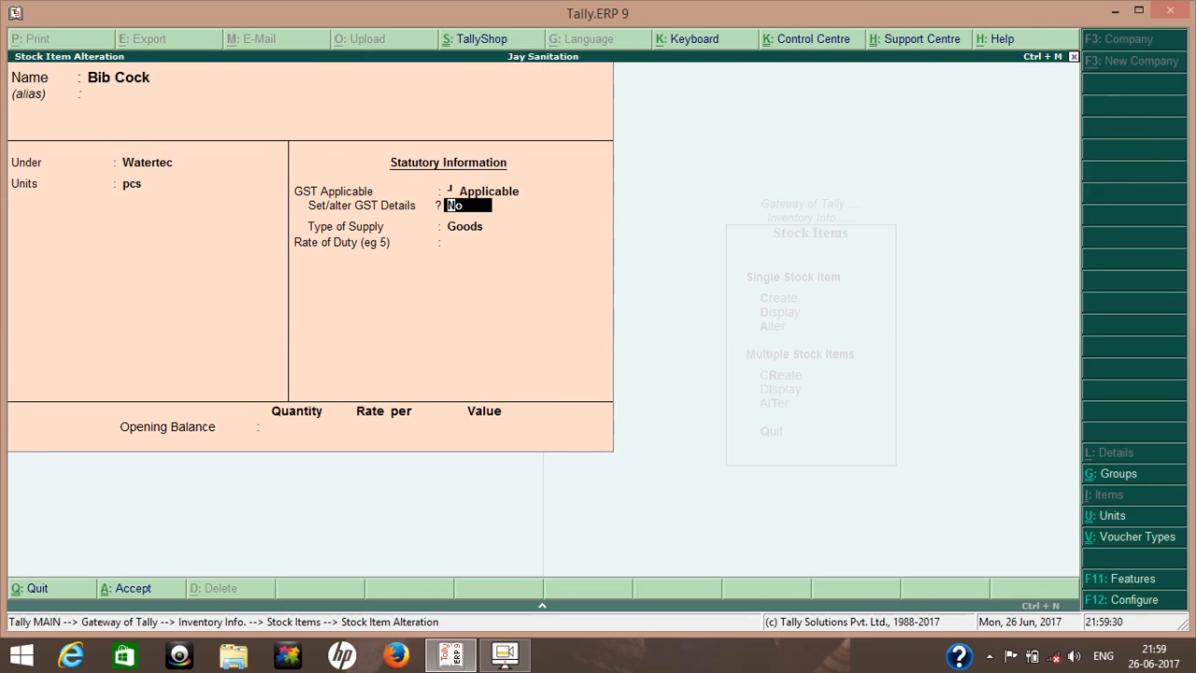
key(Return)
key(BackSpace)
key(Escape)
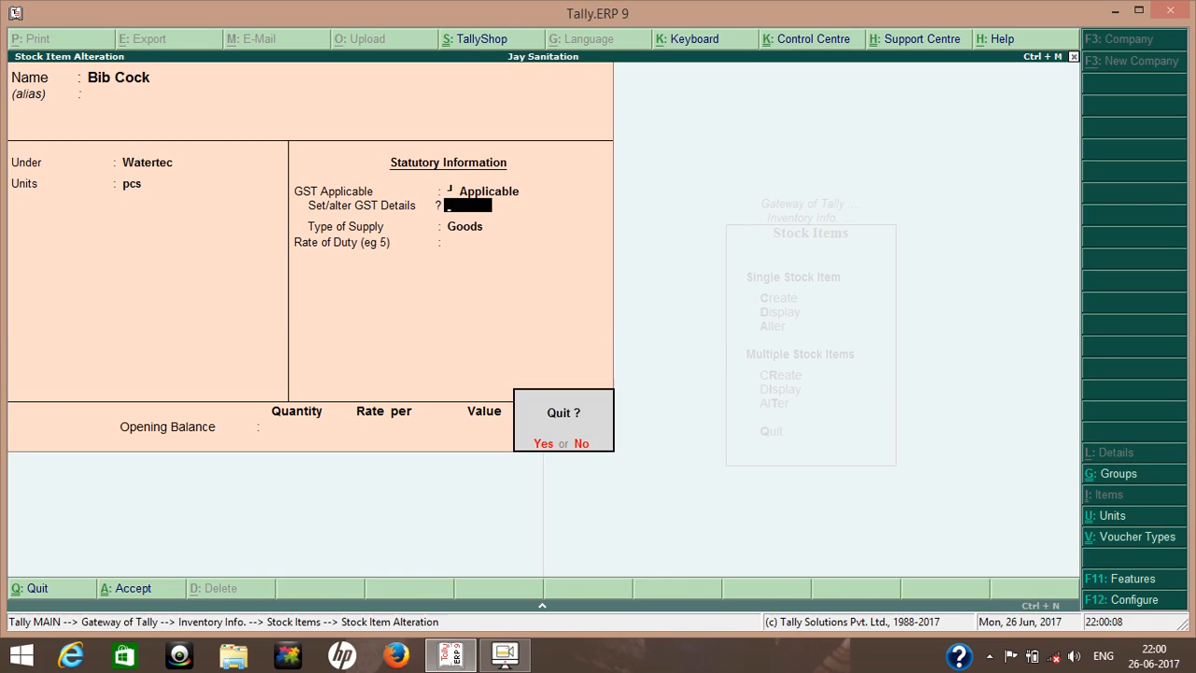
key(y)
key(Escape)
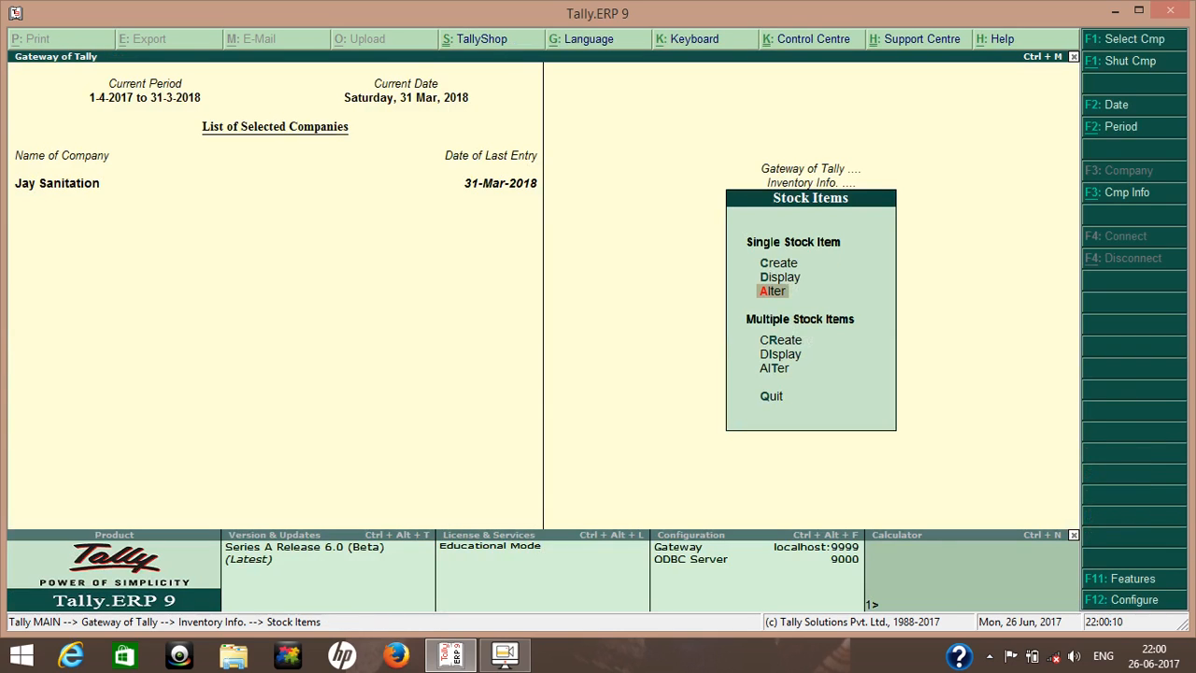
View the Monitor stock group's alteration screen, and return to the stock group list without saving.
key(Escape)
key(Up)
key(Return)
key(Down)
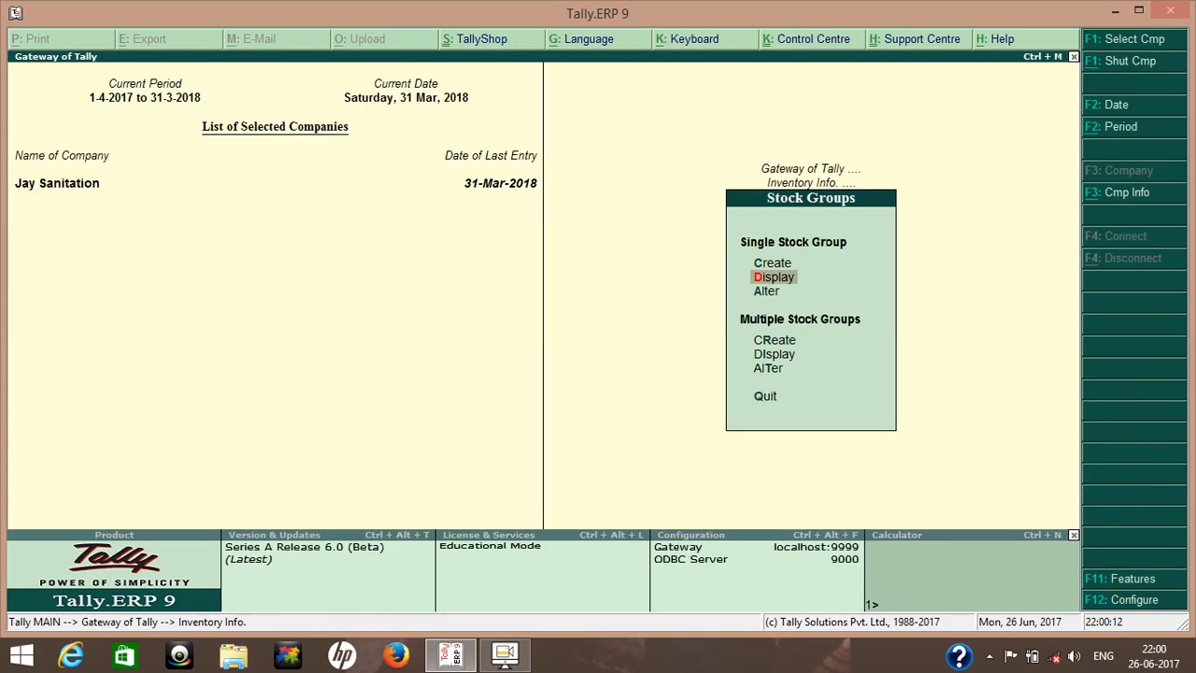
key(Return)
key(Return)
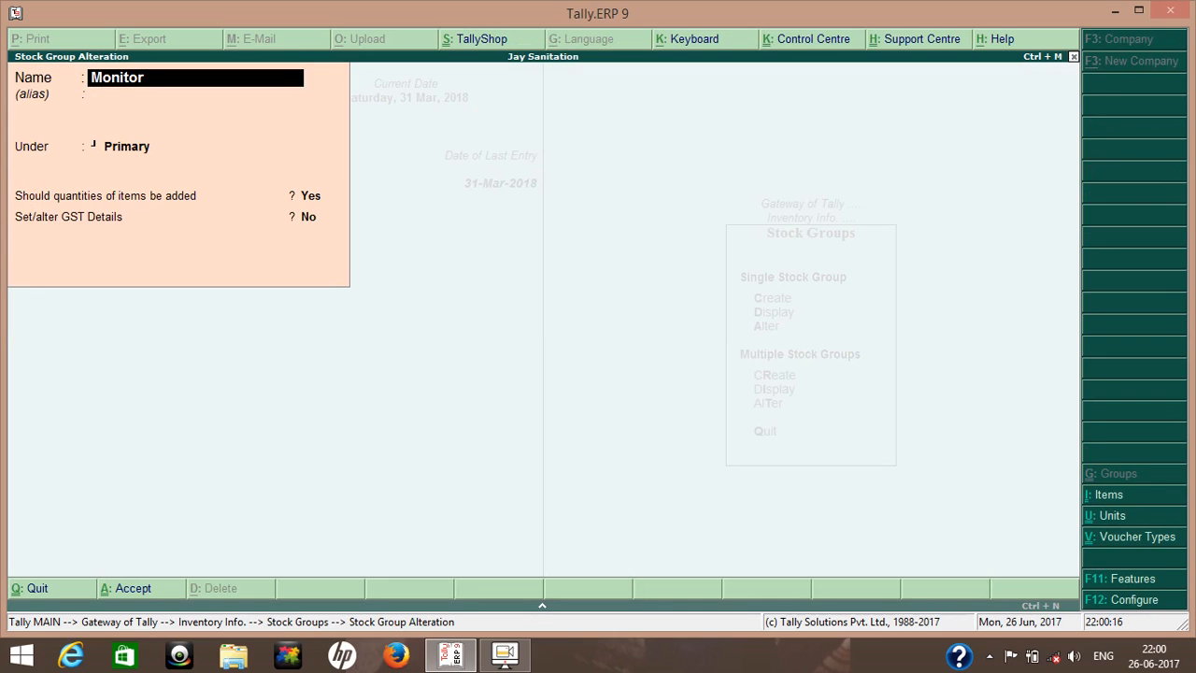
key(Escape)
key(Escape)
key(y)
key(Escape)
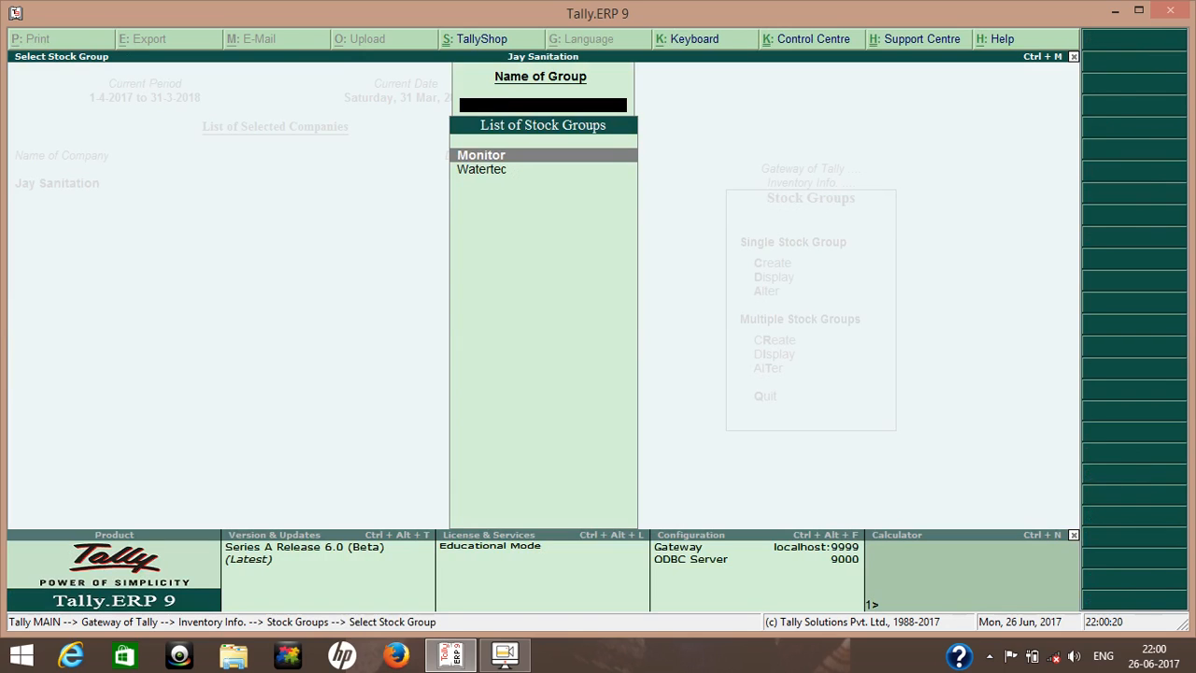
Leave the stock groups and open the Bib Cock stock item for single-item alteration.
key(Escape)
key(Escape)
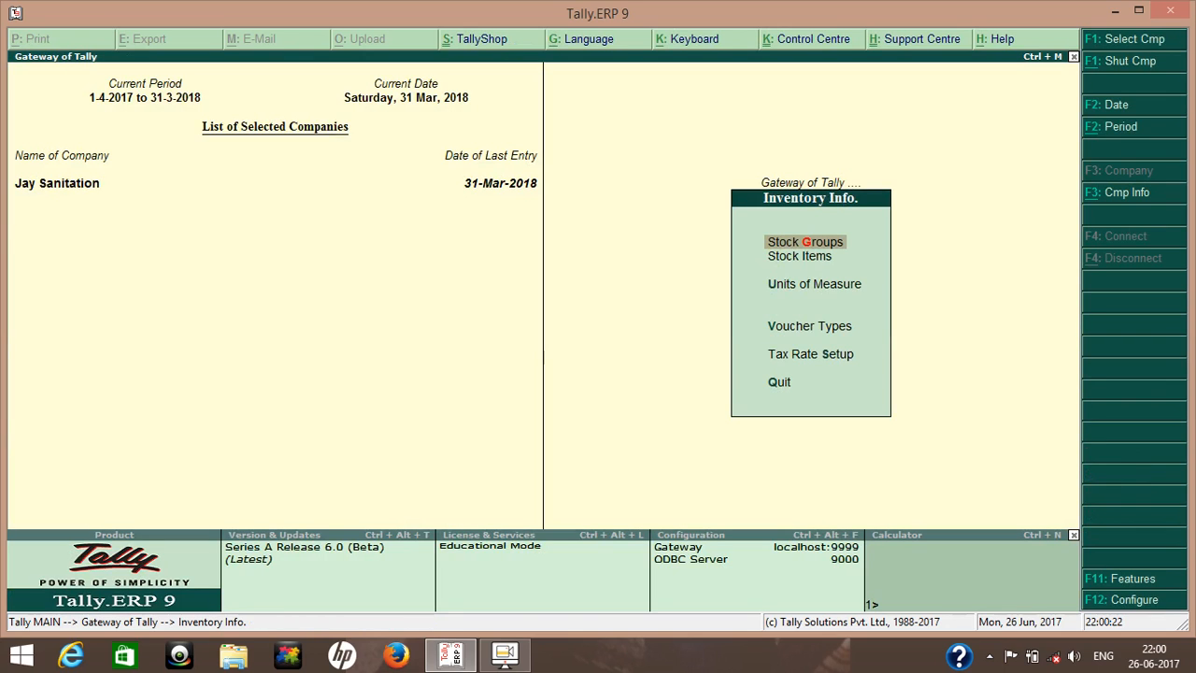
key(Down)
key(Return)
key(Down)
key(Down)
key(Return)
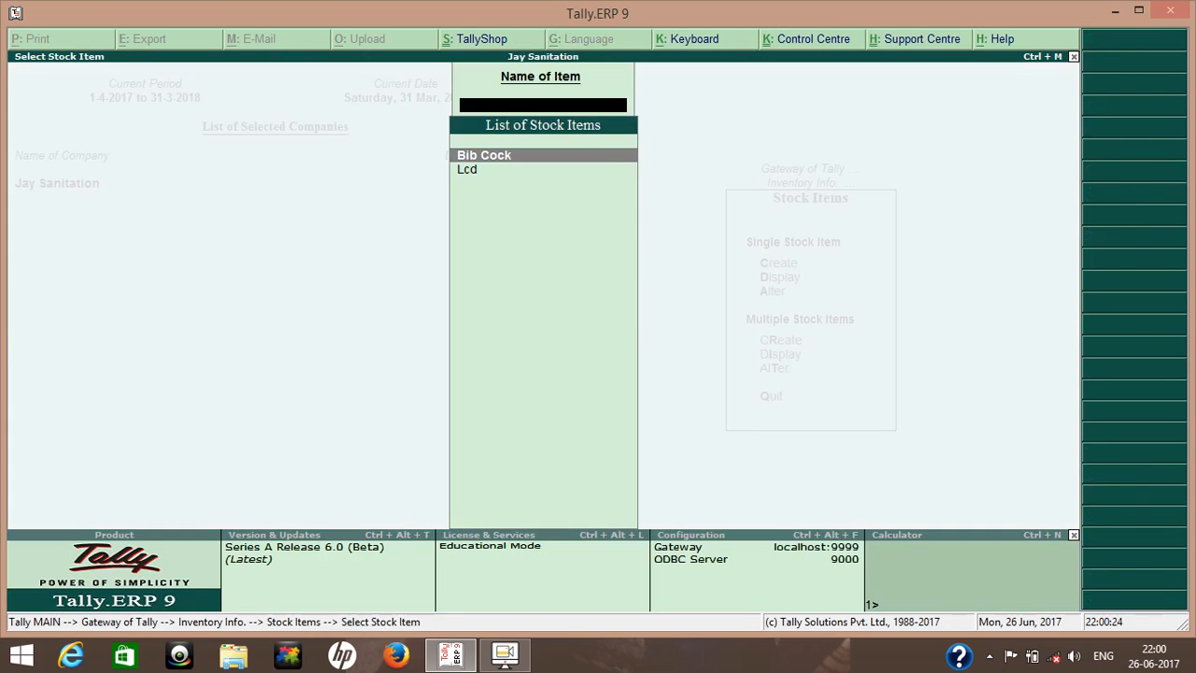
key(Return)
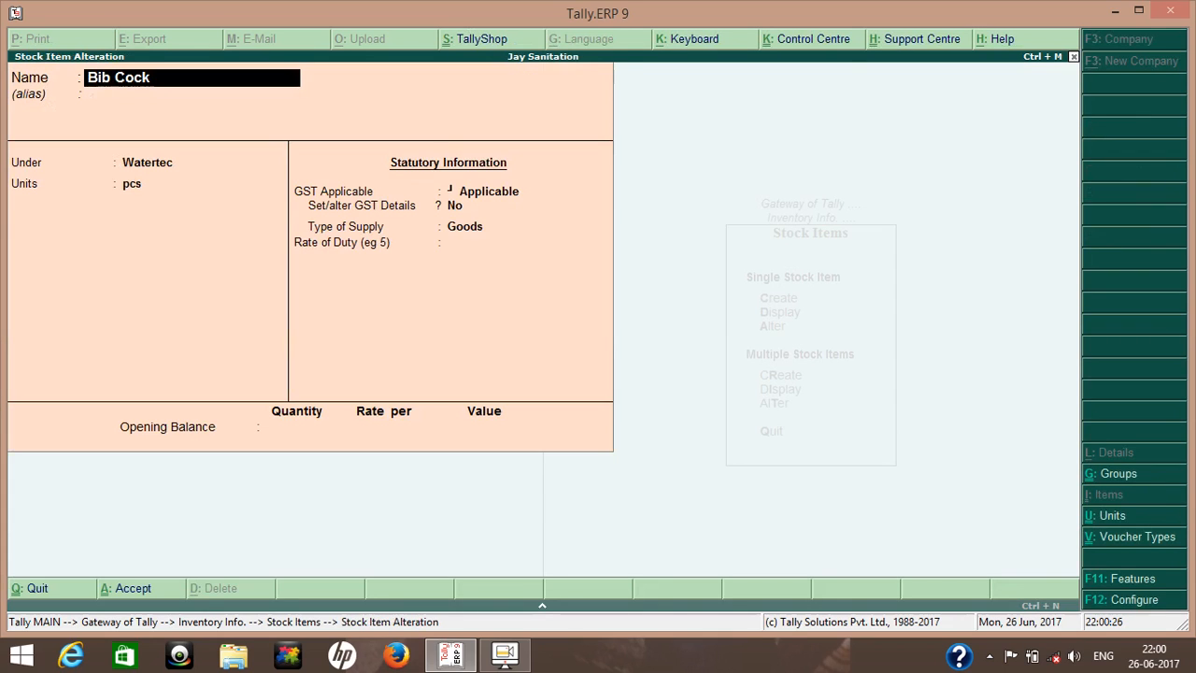
Set Set/alter GST Details to Yes for Bib Cock to show the item's own tax rate details.
key(Return)
key(Return)
key(Return)
key(Return)
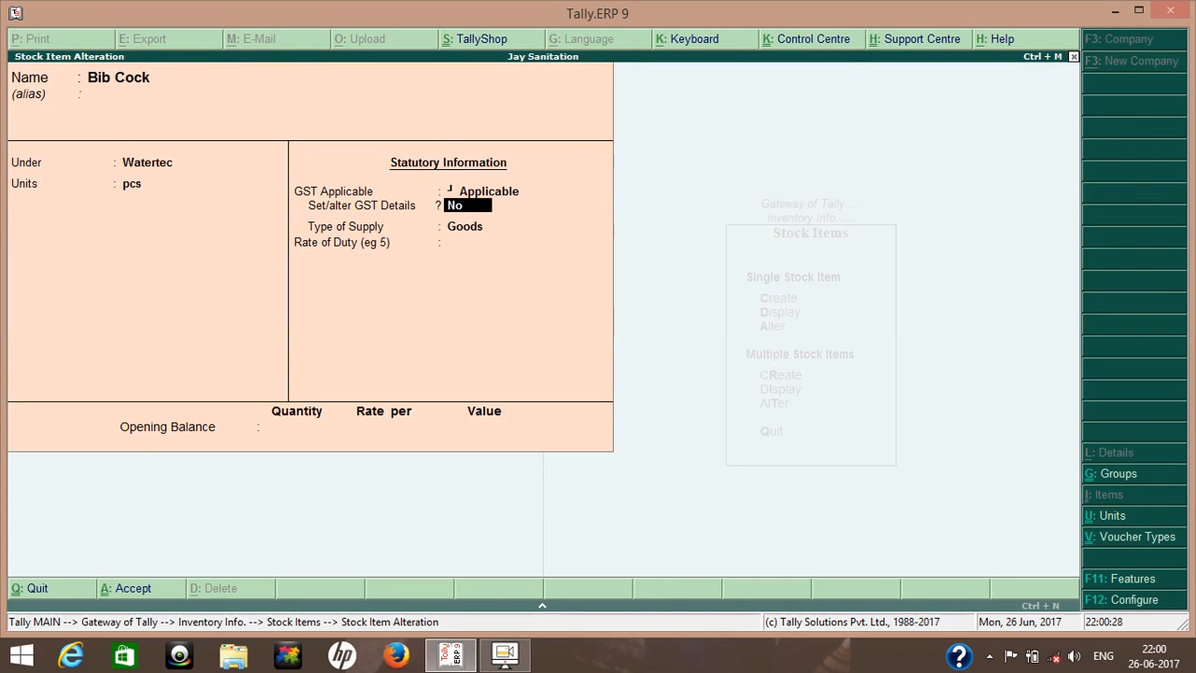
text(y)
key(Return)
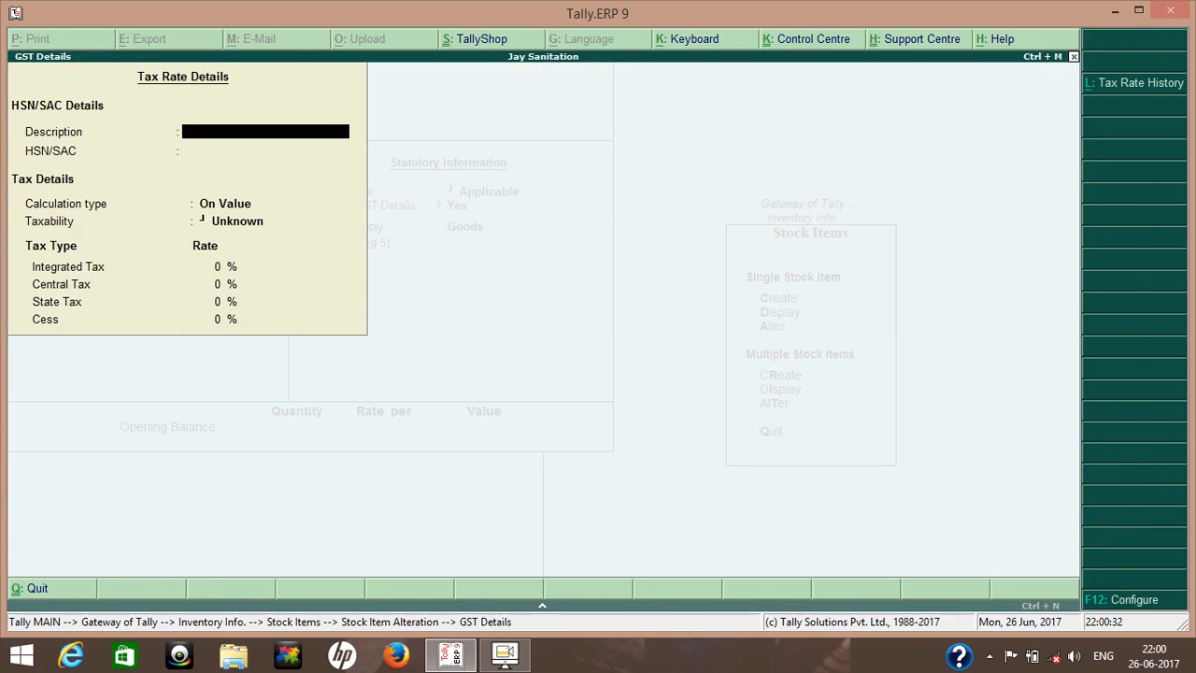
Close Bib Cock's tax rate details without entering any and set Set/alter GST Details to No.
key(Escape)
key(Return)
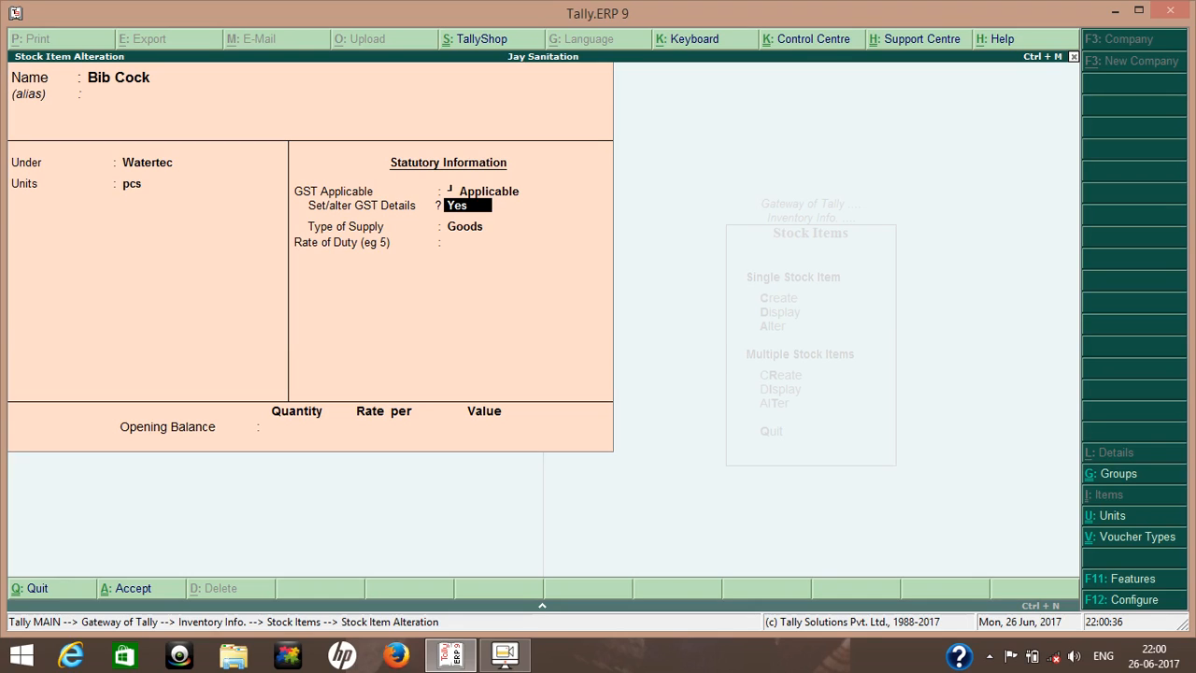
text(n)
key(Return)
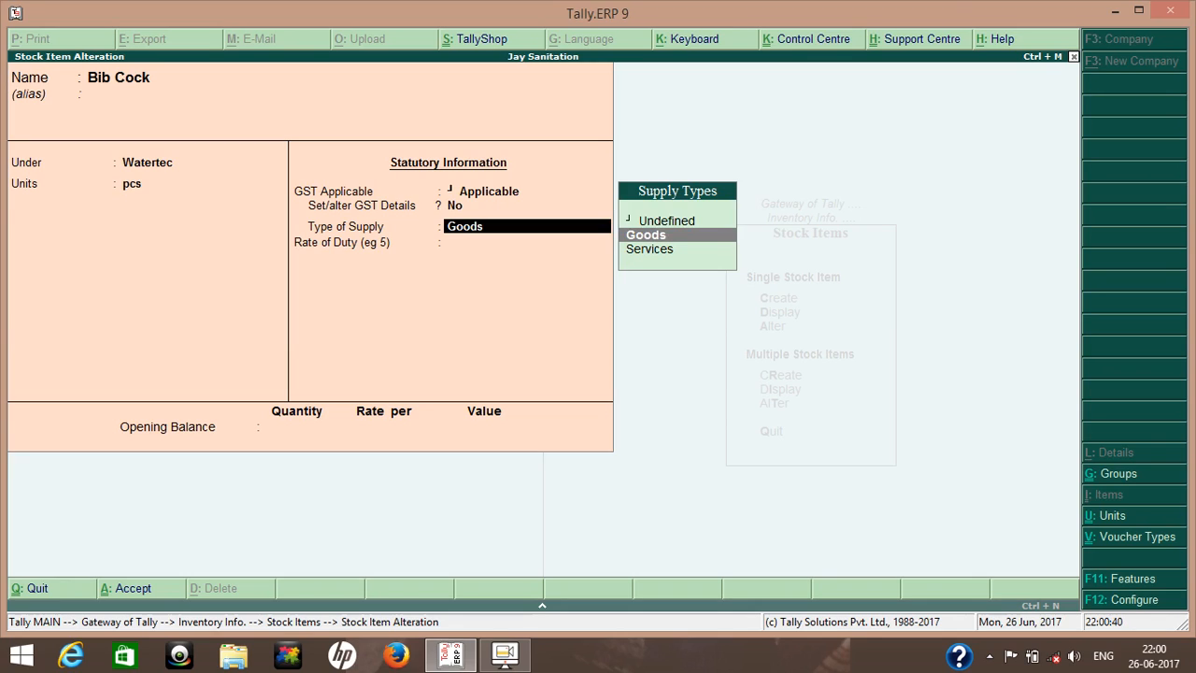